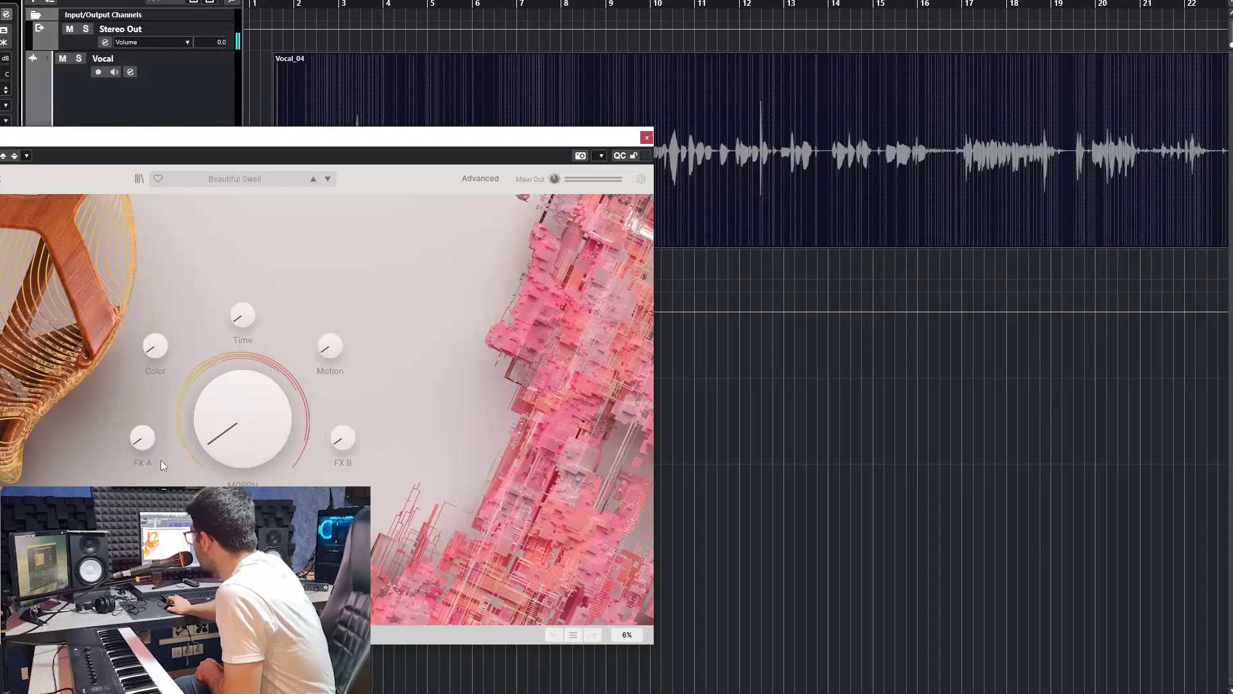
Load the Choir Strings preset from the Vocal category and raise its Morph amount to maximum
mouse_move(251, 421)
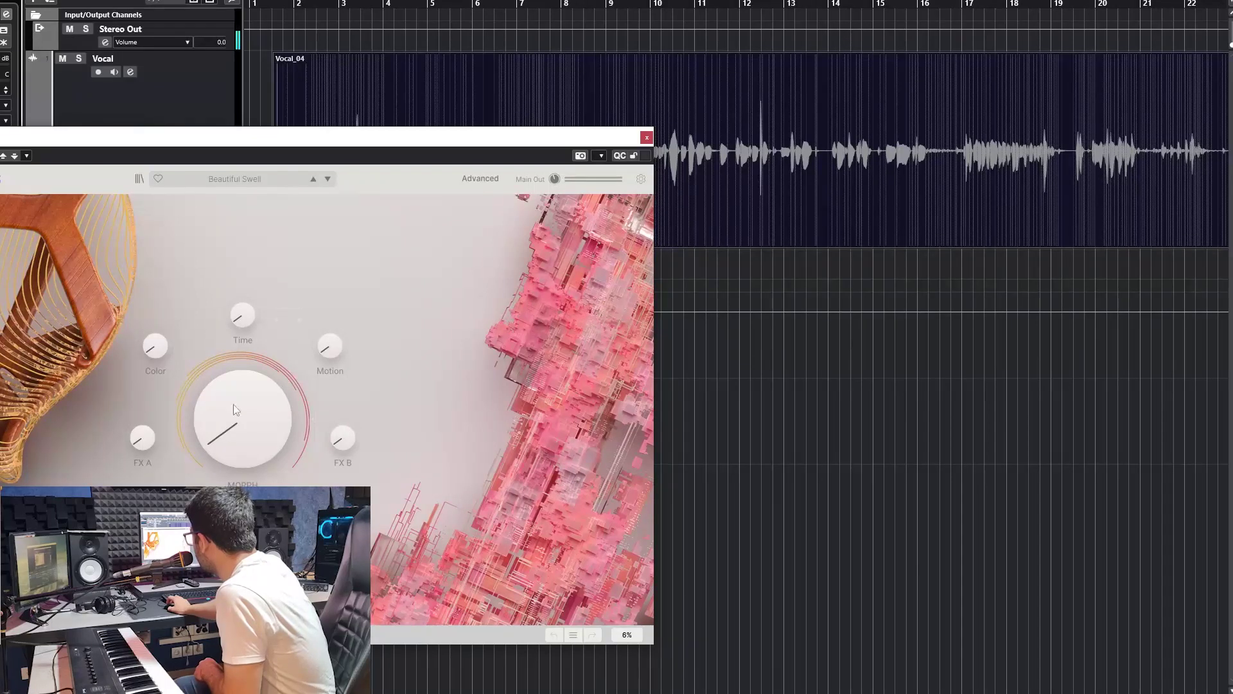
click(244, 178)
mouse_move(238, 194)
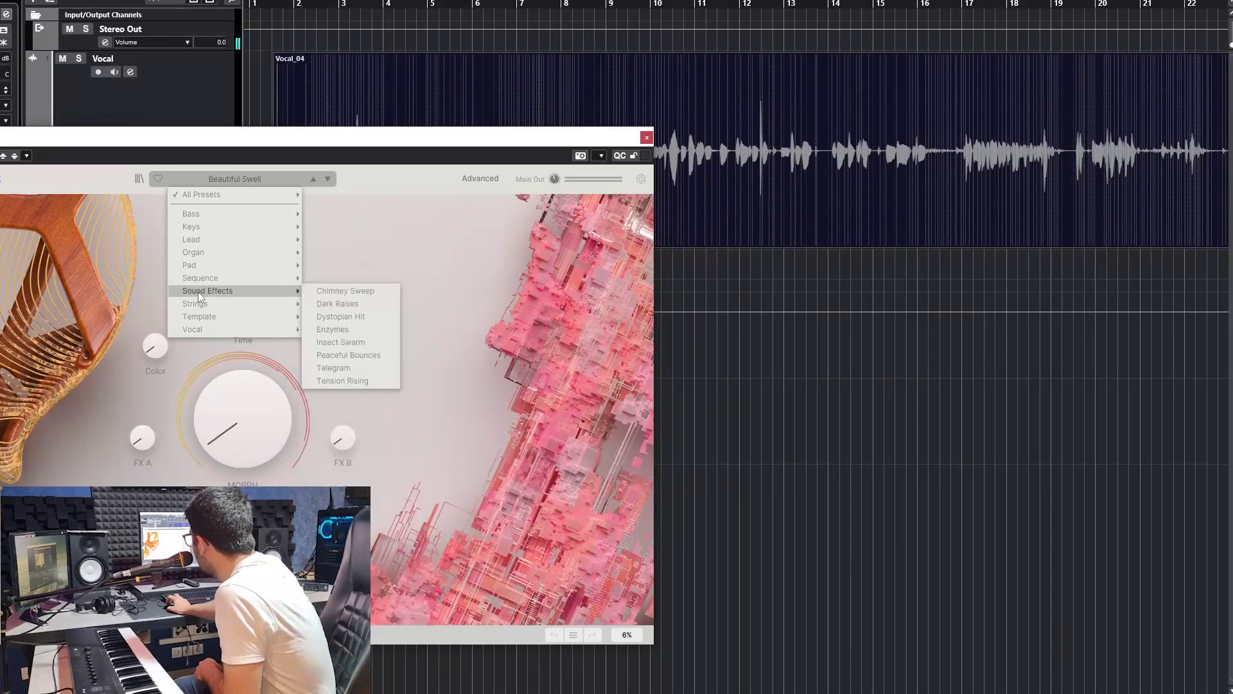
mouse_move(200, 268)
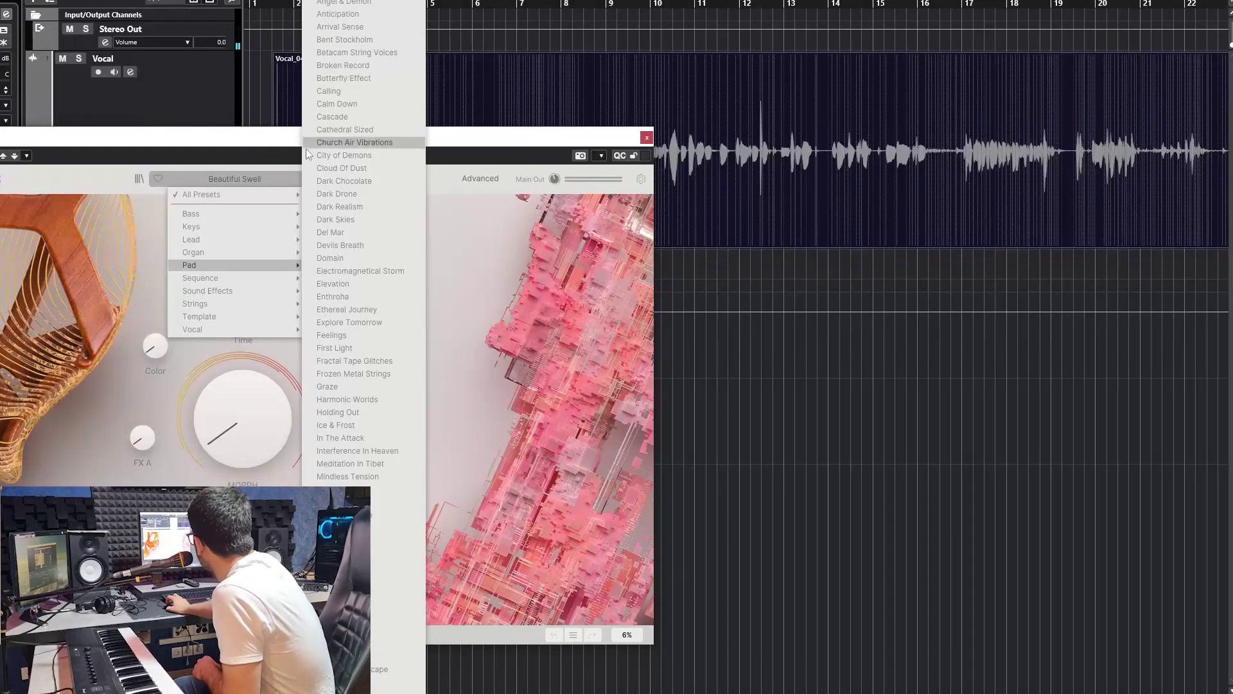
mouse_move(199, 215)
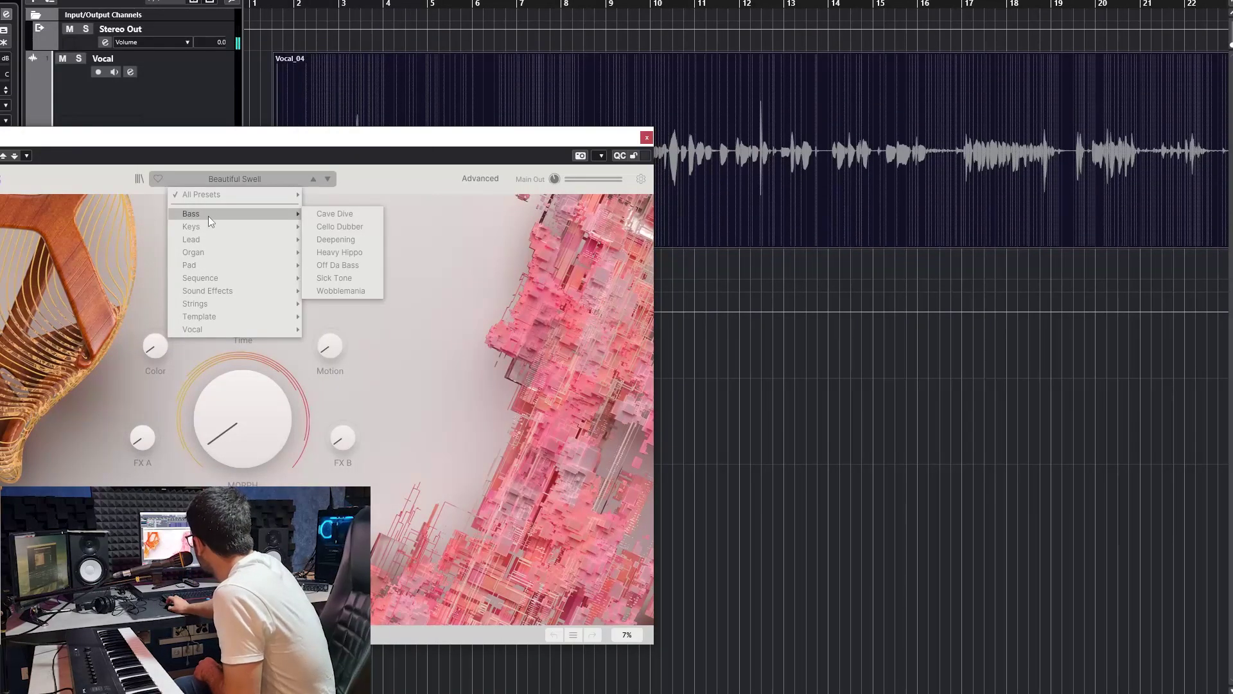
mouse_move(226, 243)
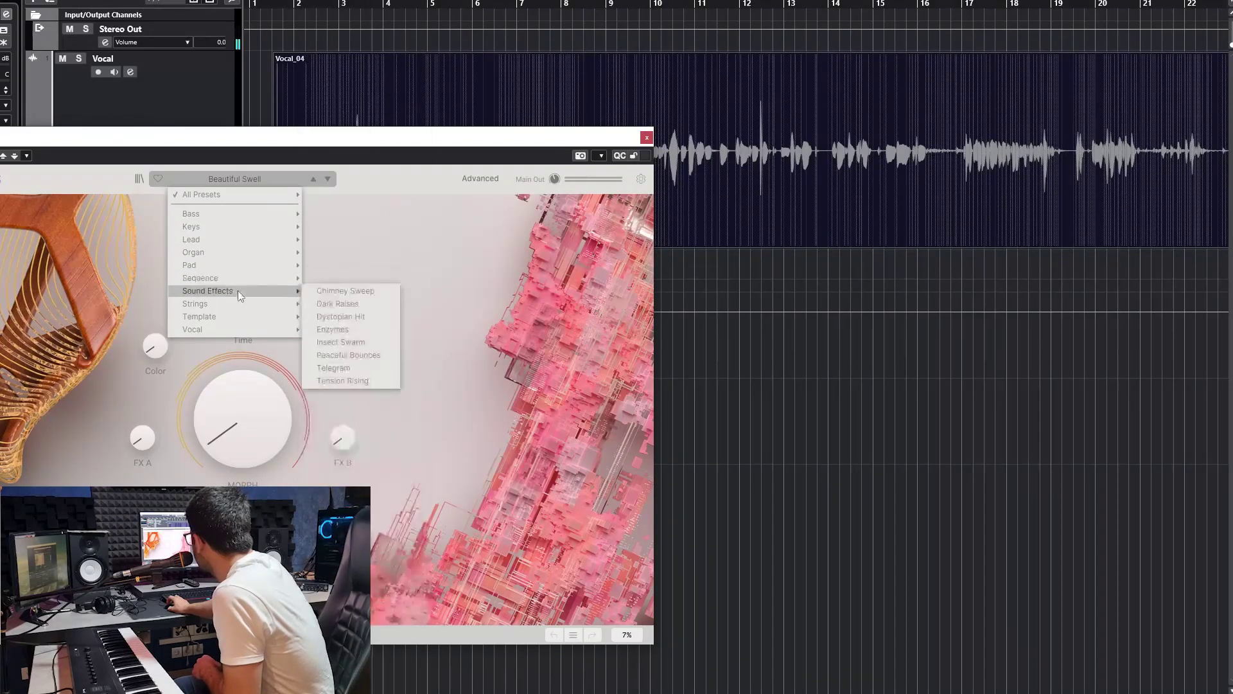
mouse_move(237, 317)
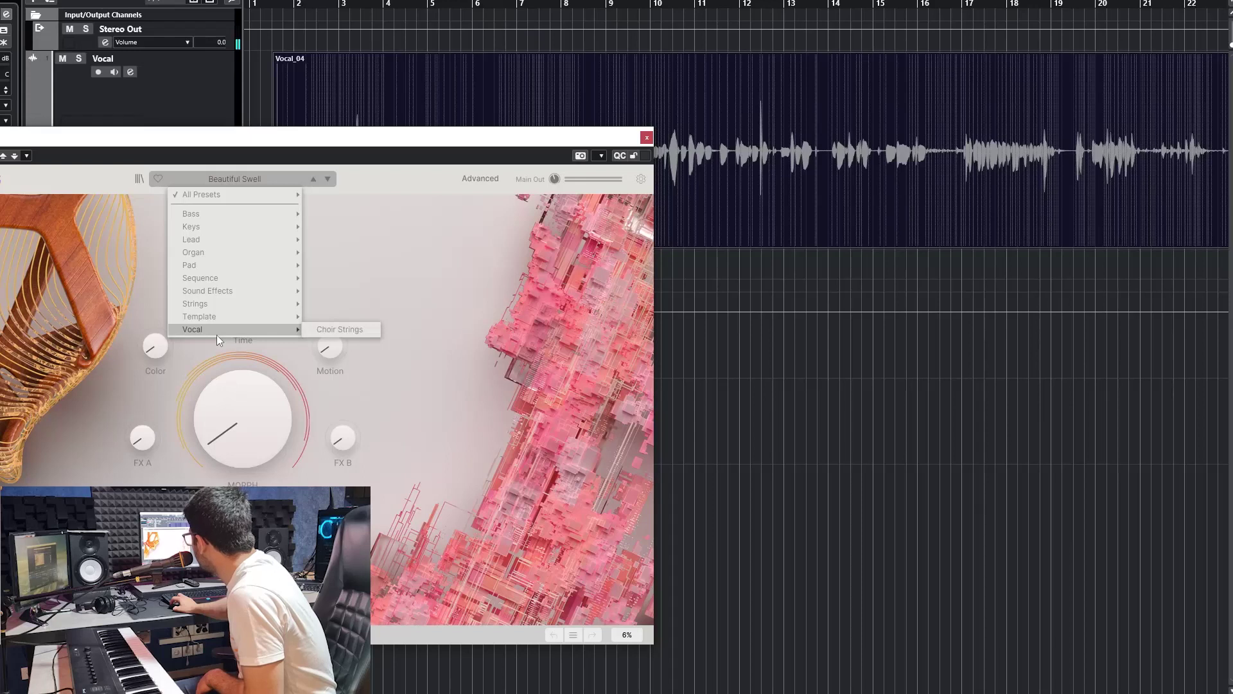
click(326, 330)
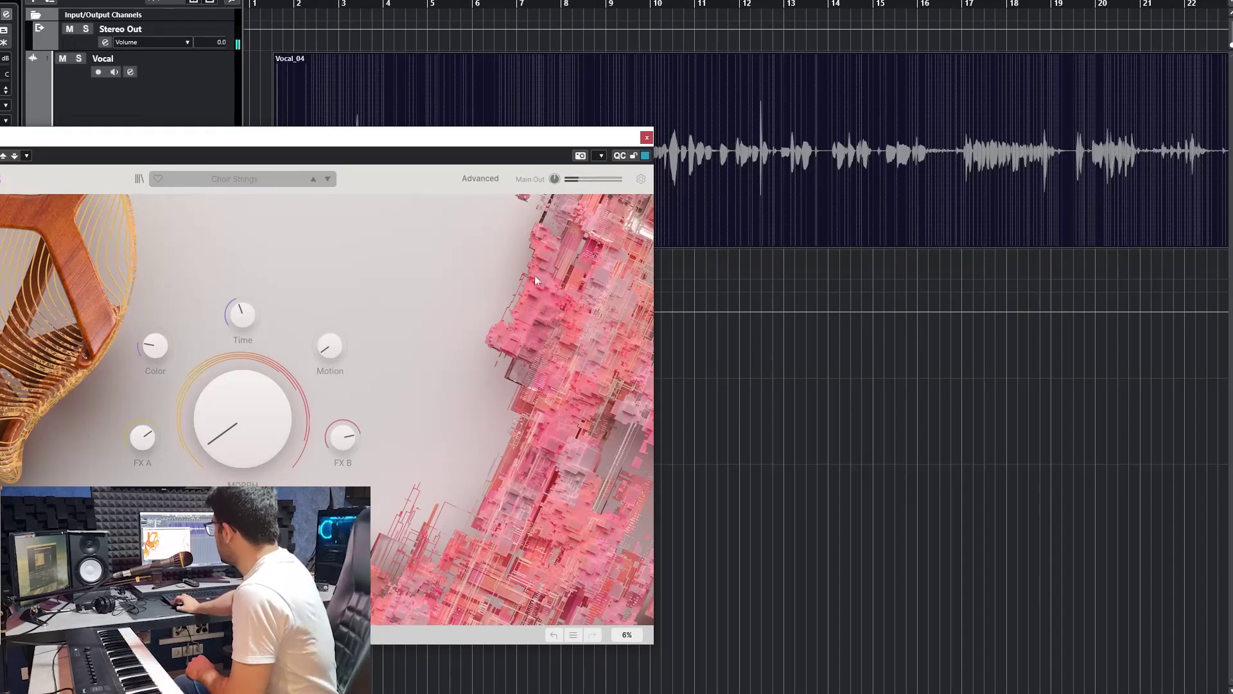
mouse_move(249, 460)
mouse_down()
mouse_move(248, 437)
mouse_move(249, 457)
mouse_up()
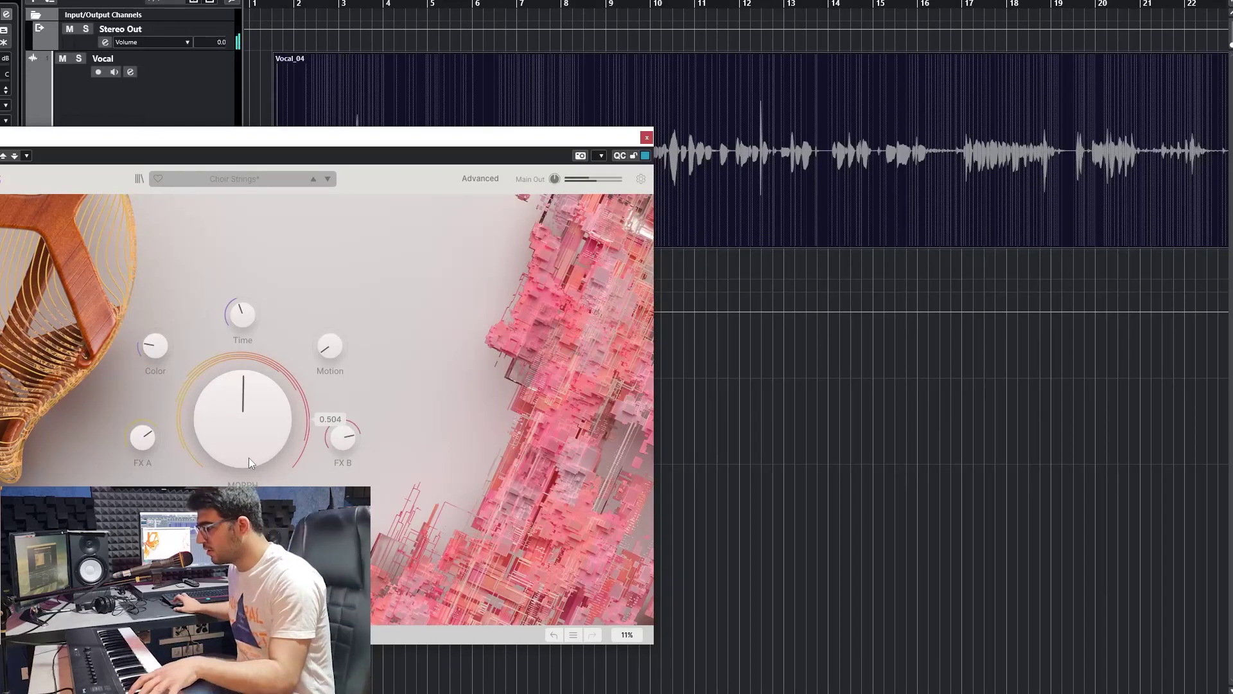
drag(222, 444, 222, 393)
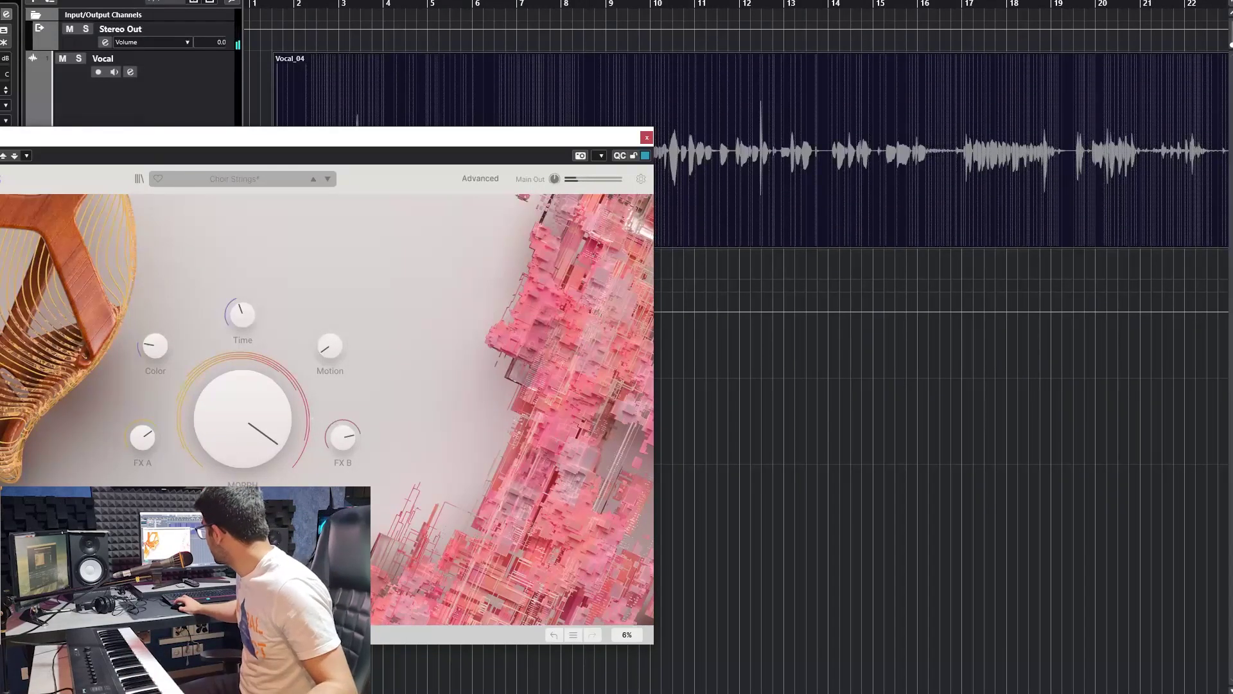
Load the Cave Dive preset from the Bass category
click(279, 180)
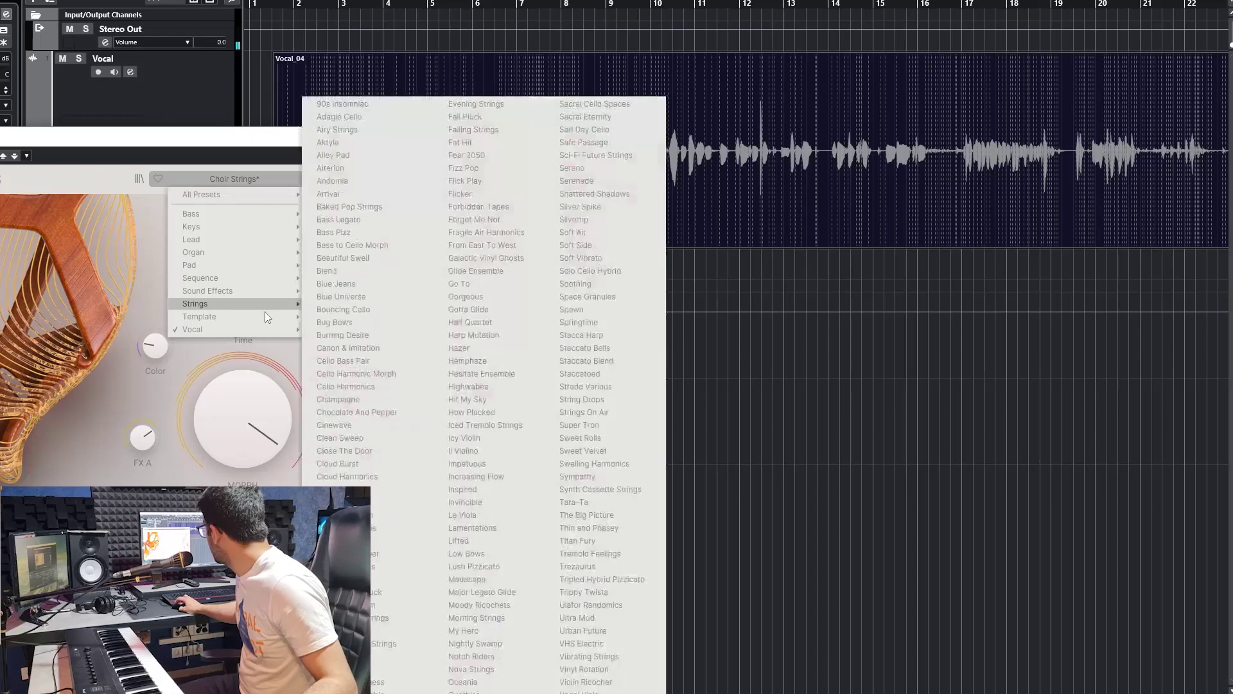
mouse_move(265, 330)
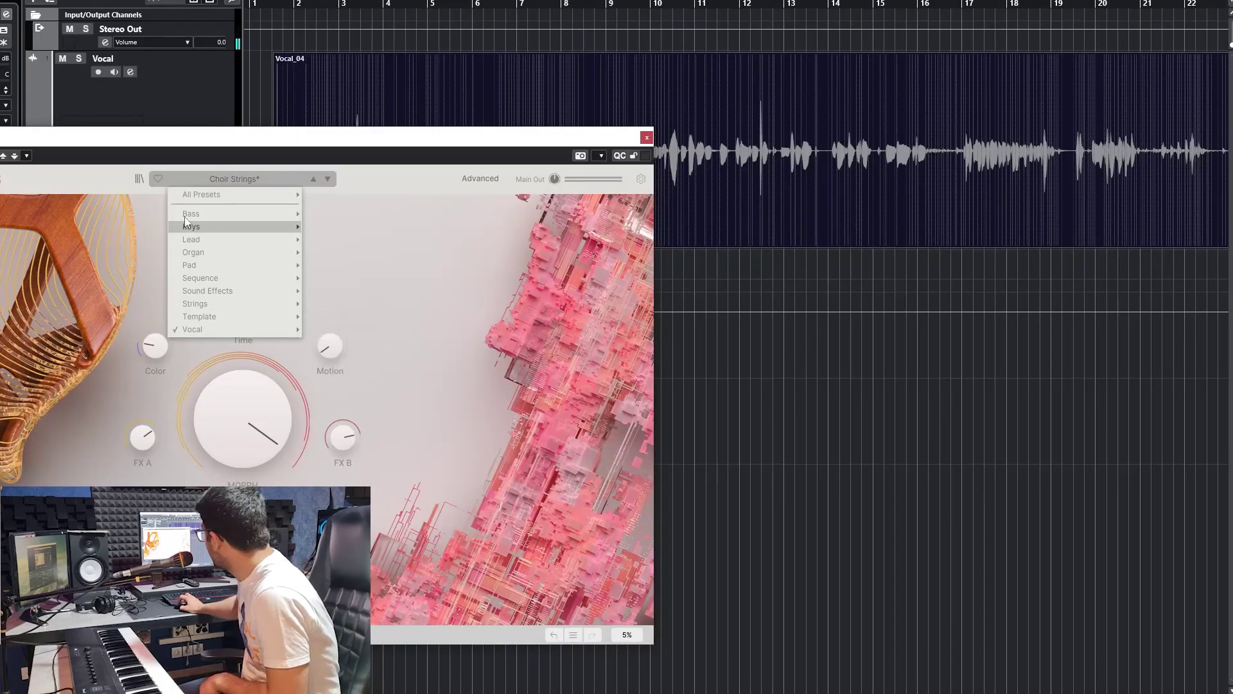
mouse_move(187, 213)
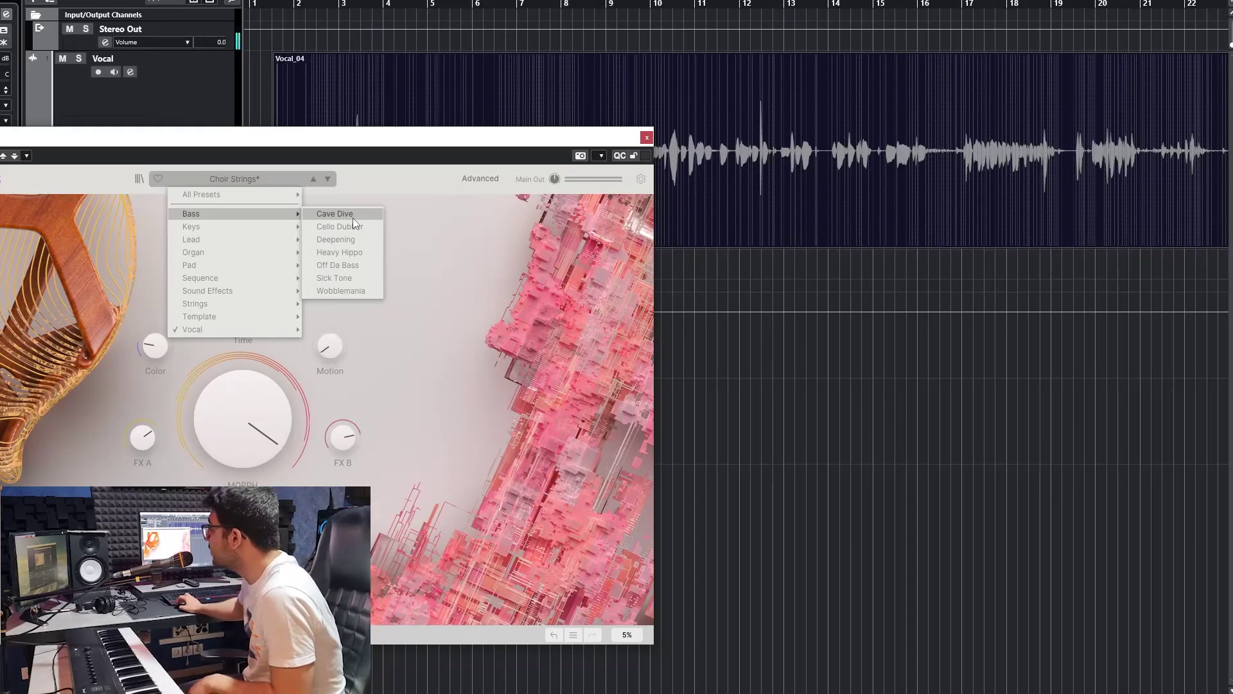
click(353, 218)
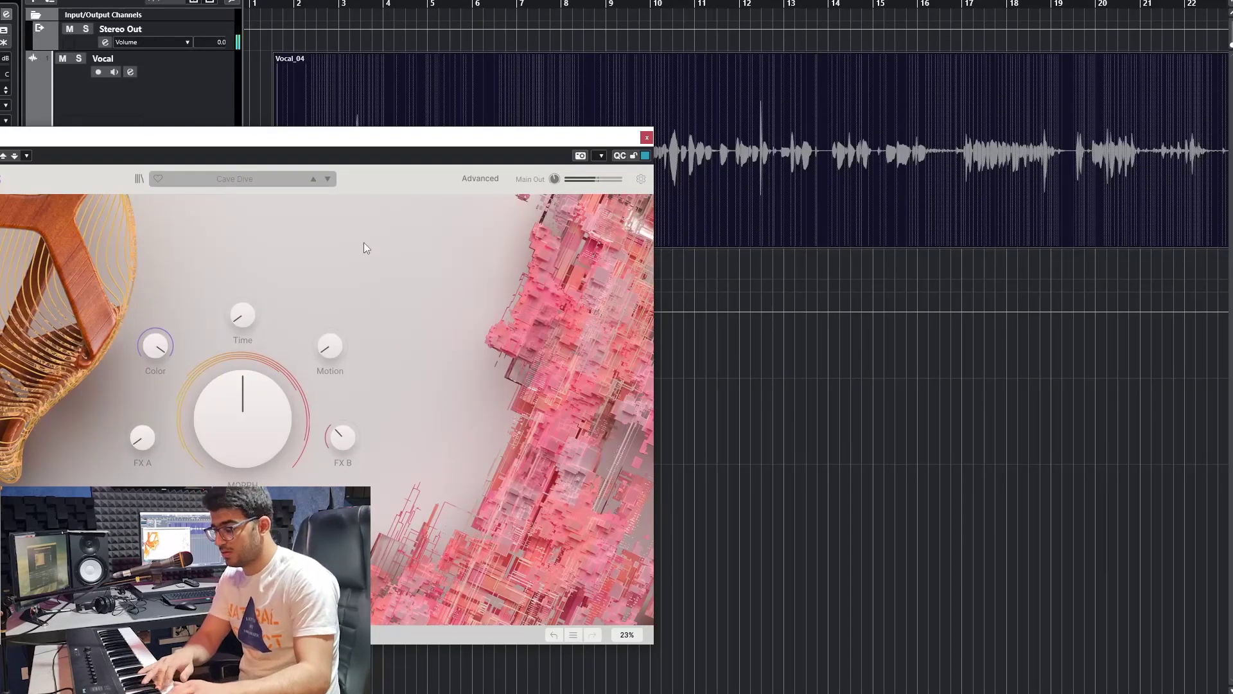
Load the Clean Cut preset from the Keys category and adjust its Morph amount, ending near the midpoint
click(262, 178)
mouse_move(249, 225)
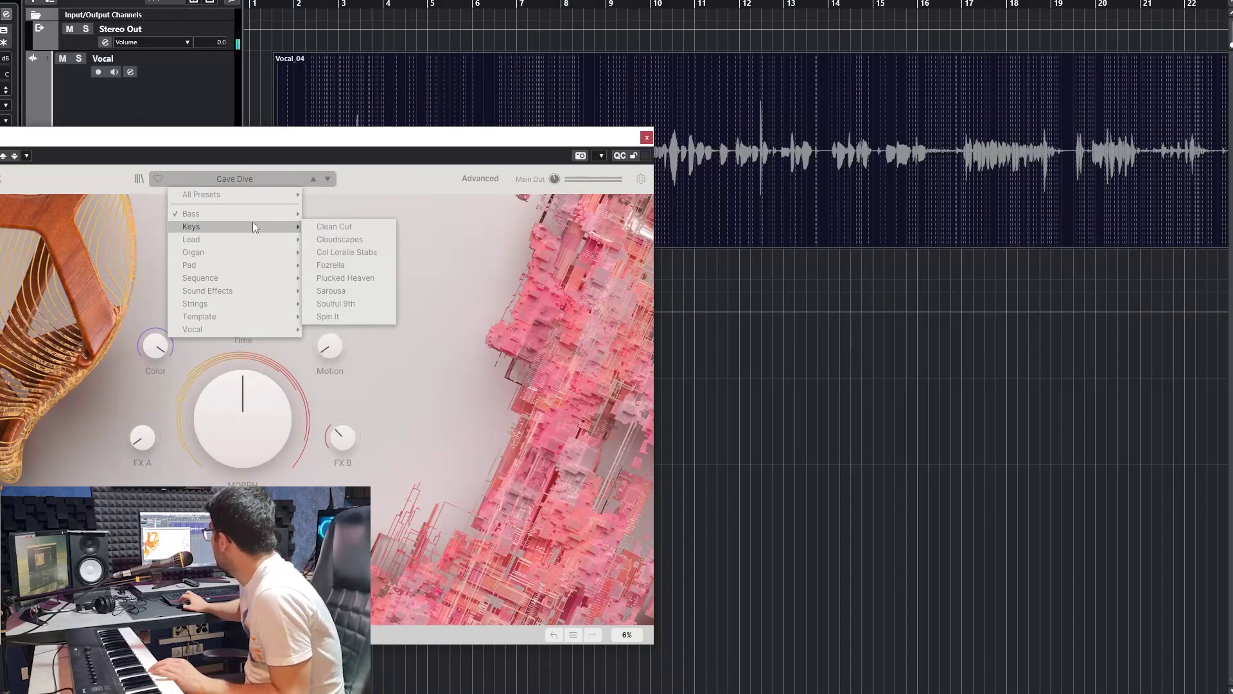
click(358, 229)
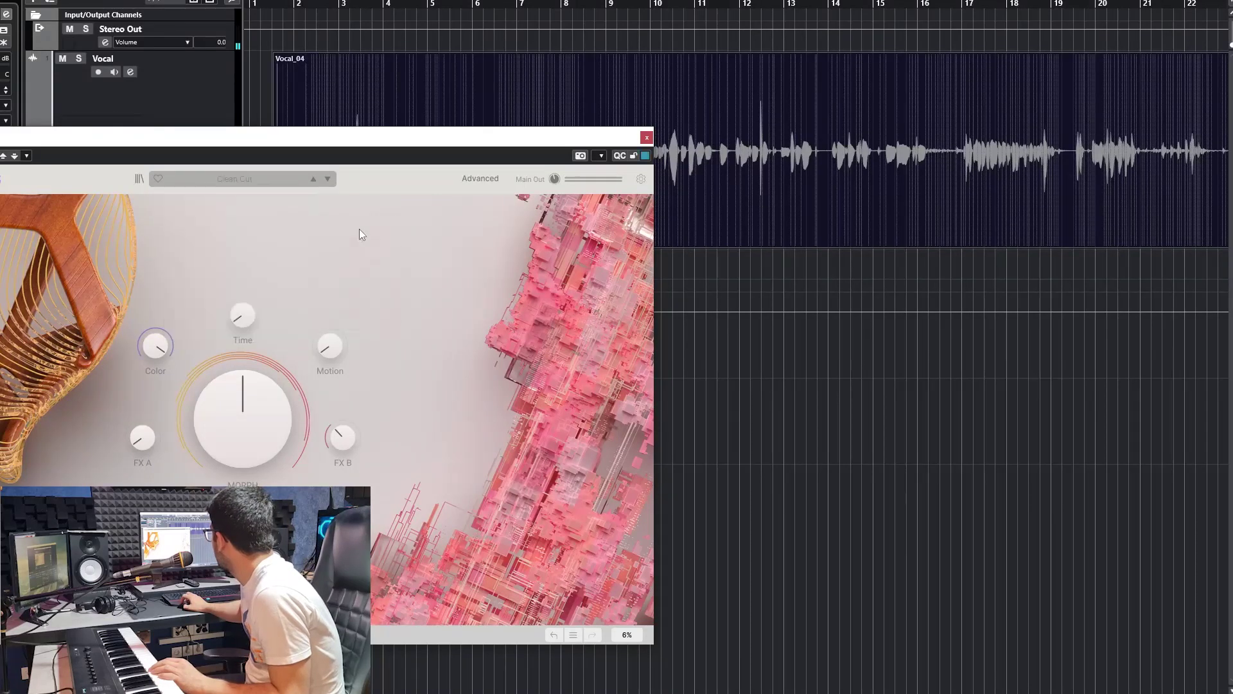
drag(276, 470, 272, 436)
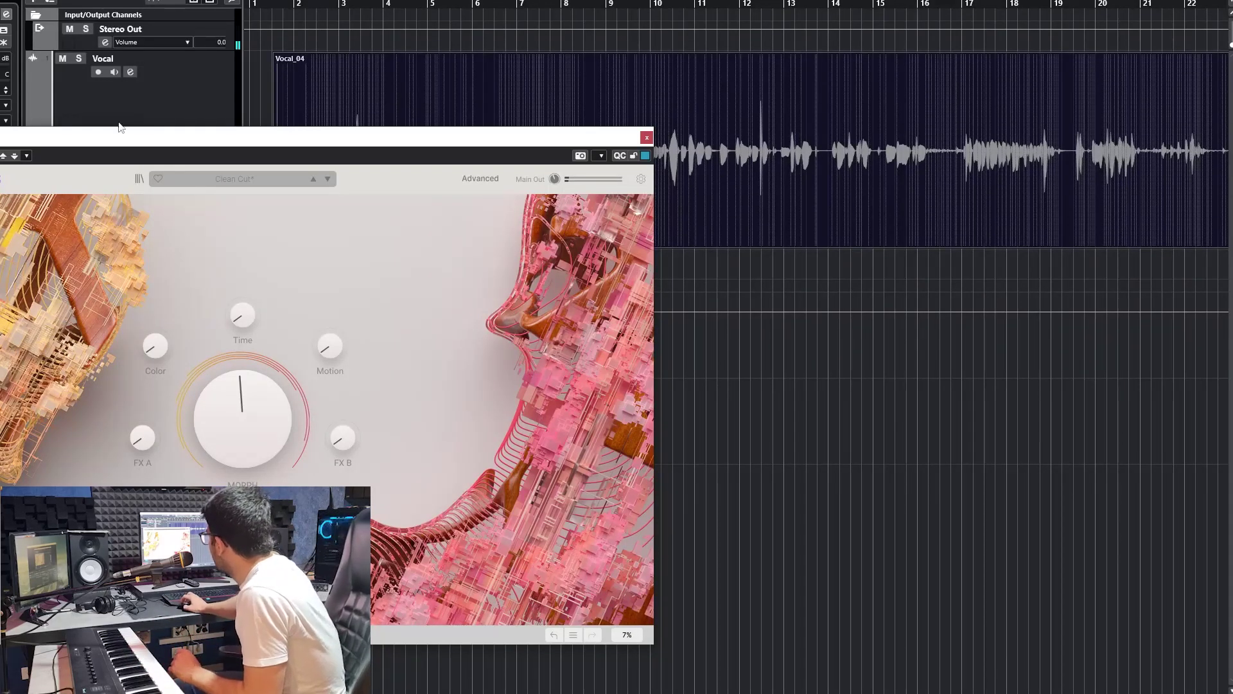
Reposition the plug-in window slightly and load the Dawn preset from the Lead category
drag(97, 138, 124, 159)
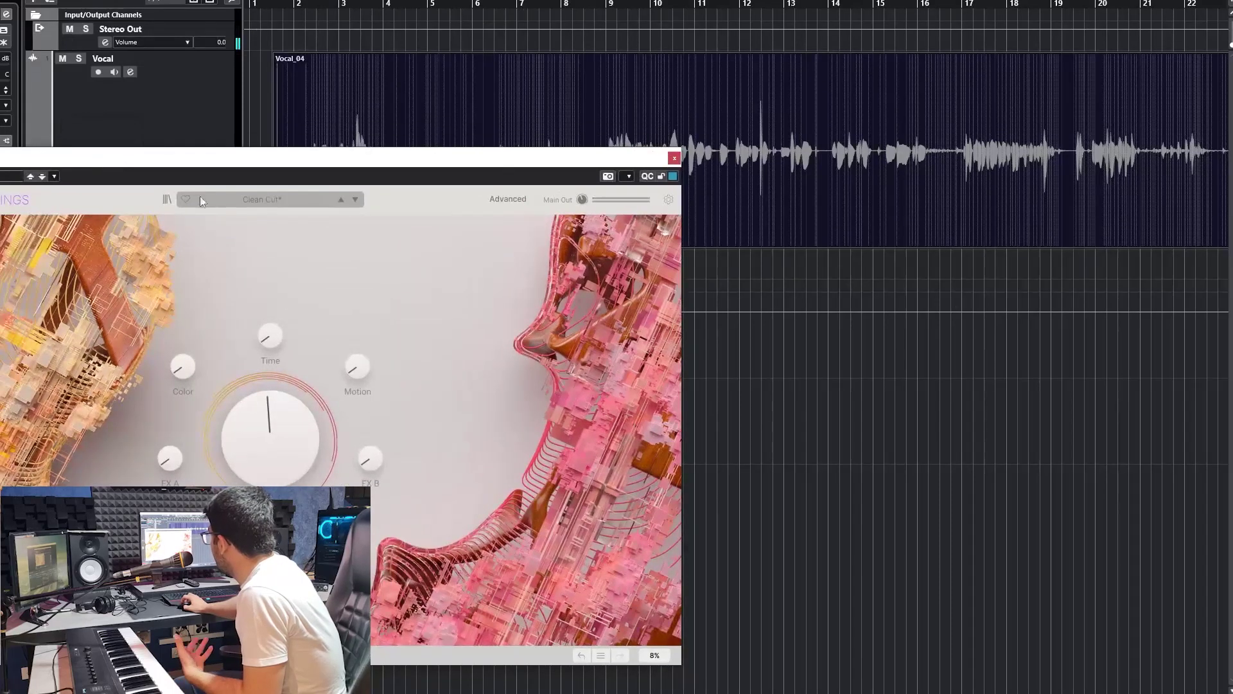
click(201, 200)
mouse_move(252, 262)
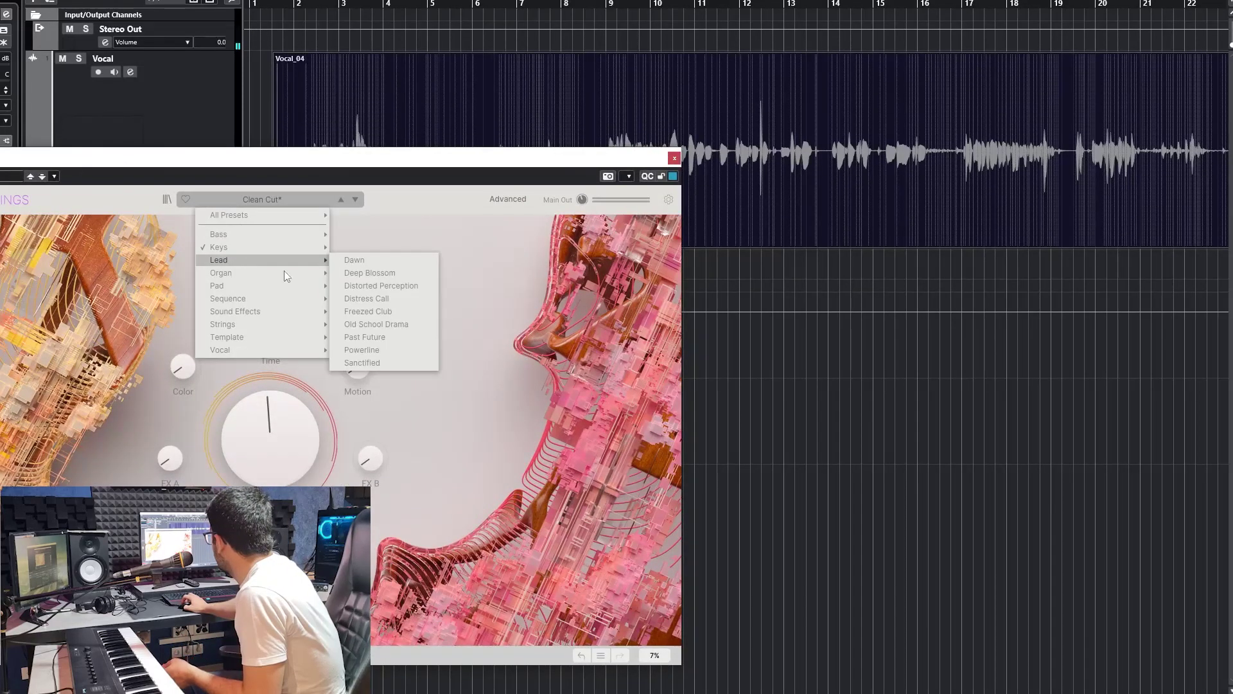
click(352, 260)
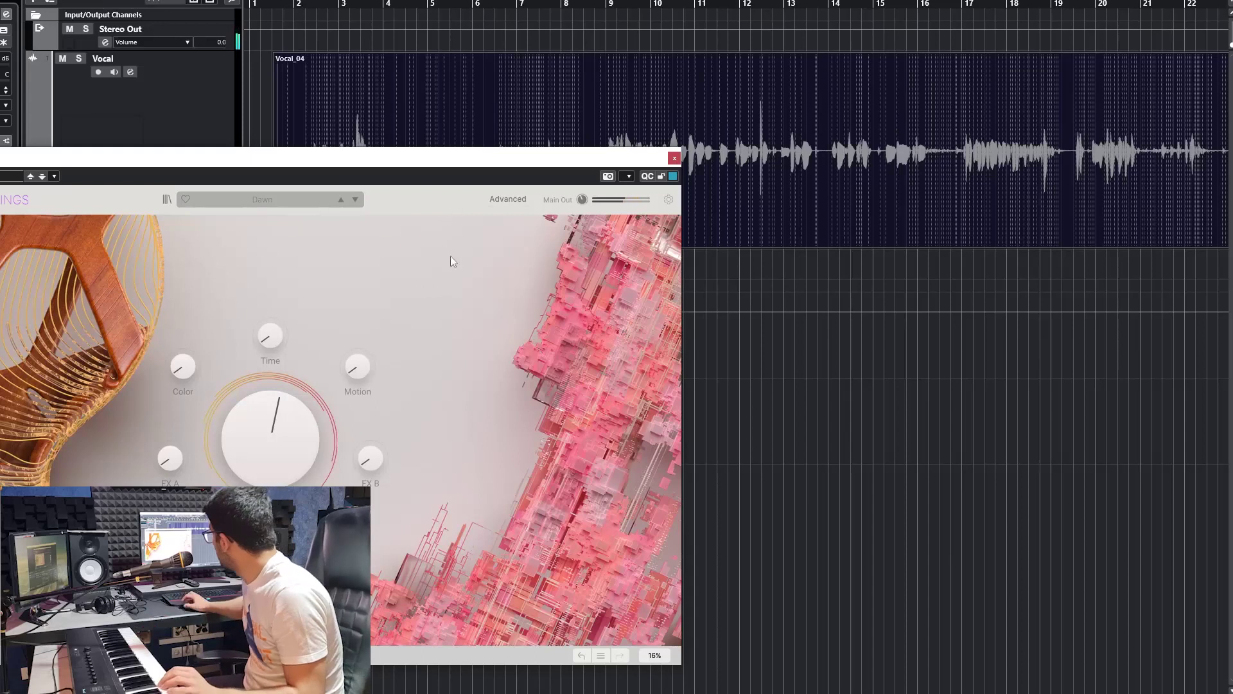
Load the Deep Blossom preset from the Lead category
click(240, 198)
mouse_move(285, 259)
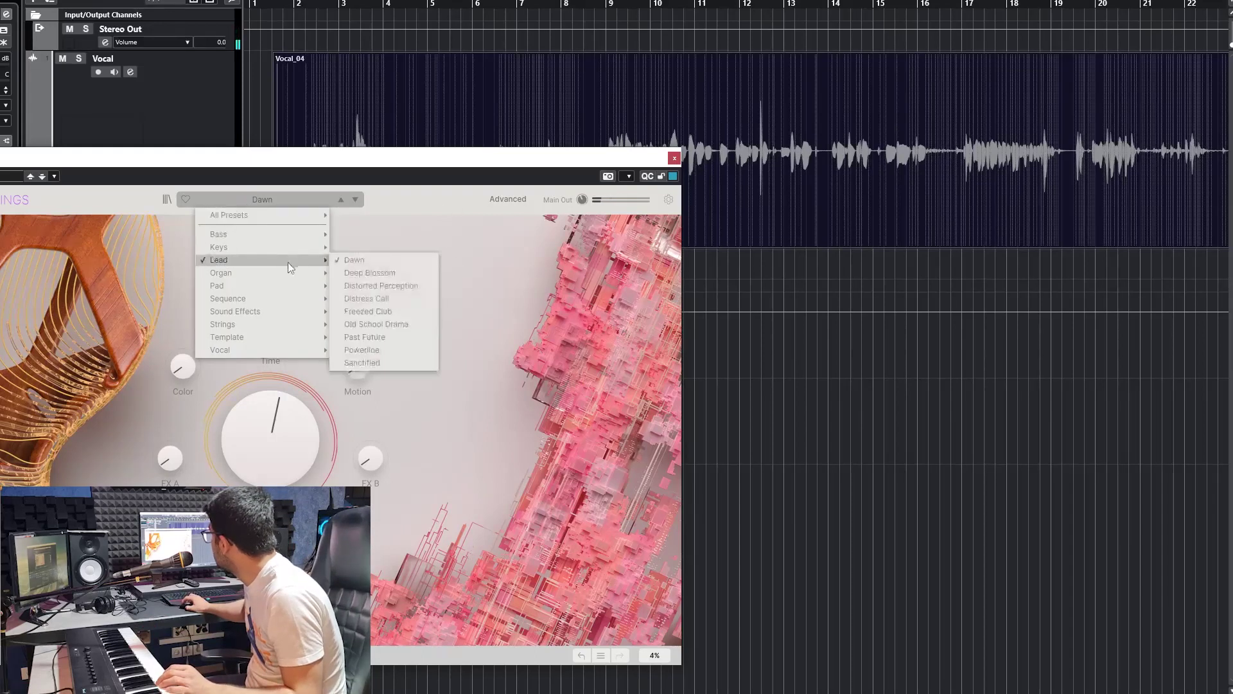
click(341, 273)
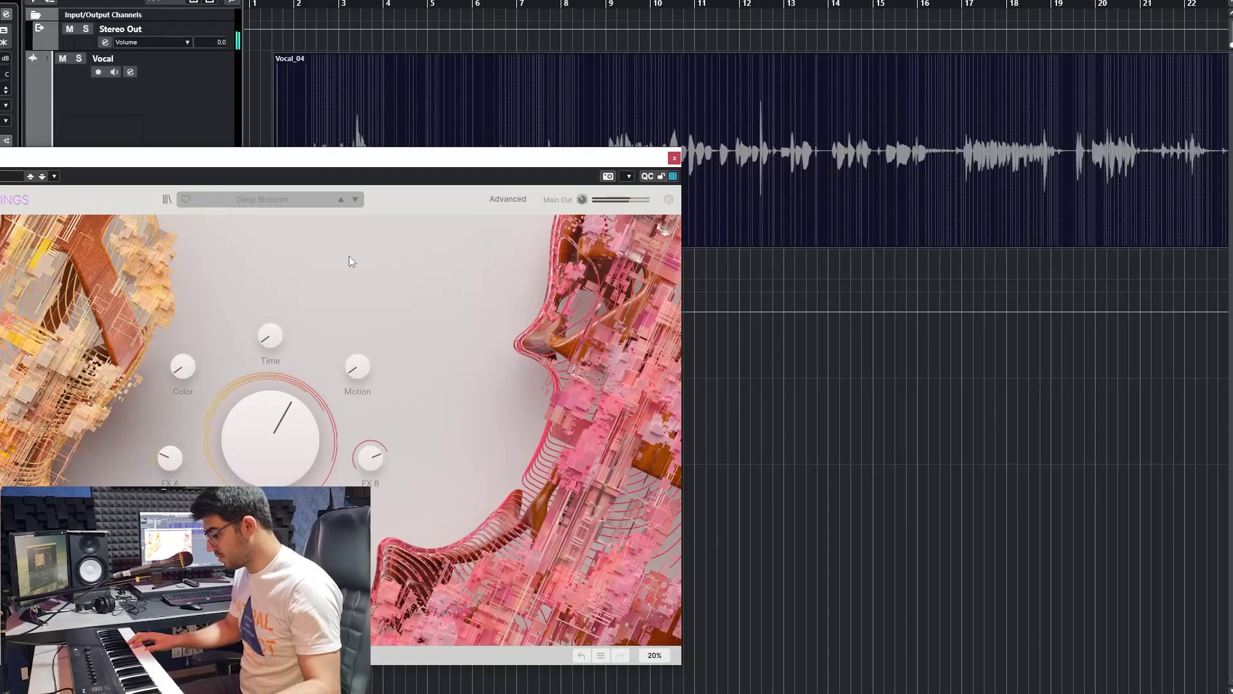
Load the Fairy Dust preset from the Organ category
click(282, 201)
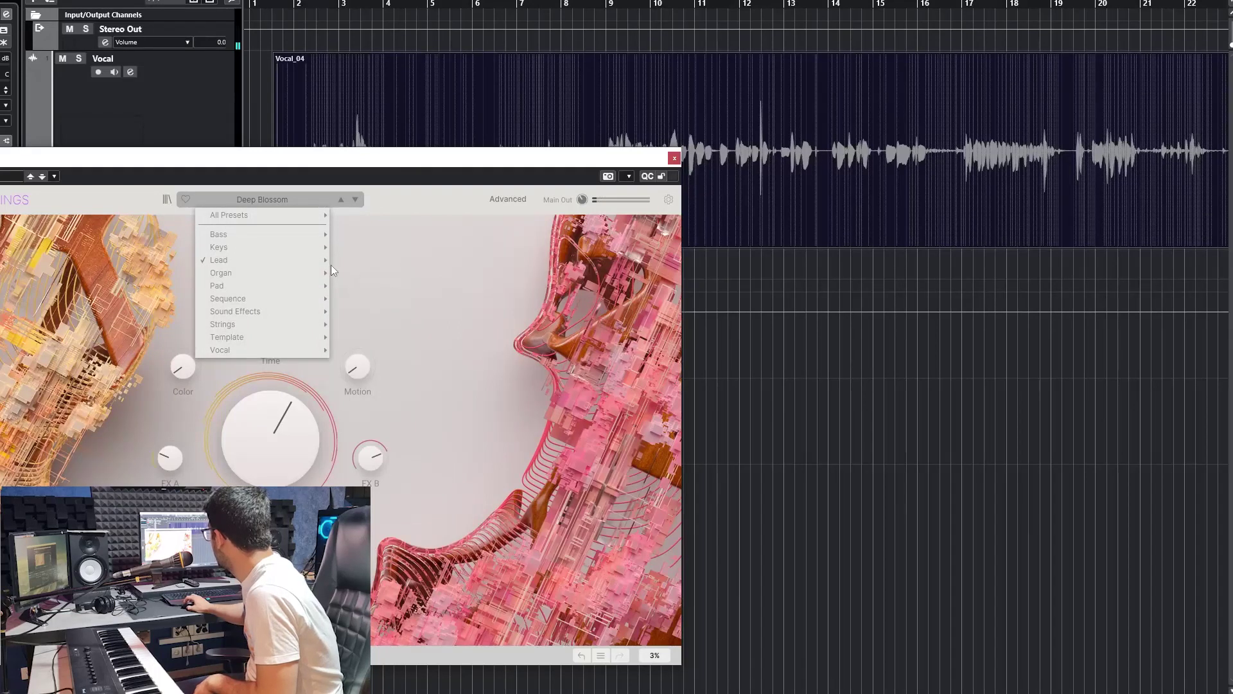
click(347, 276)
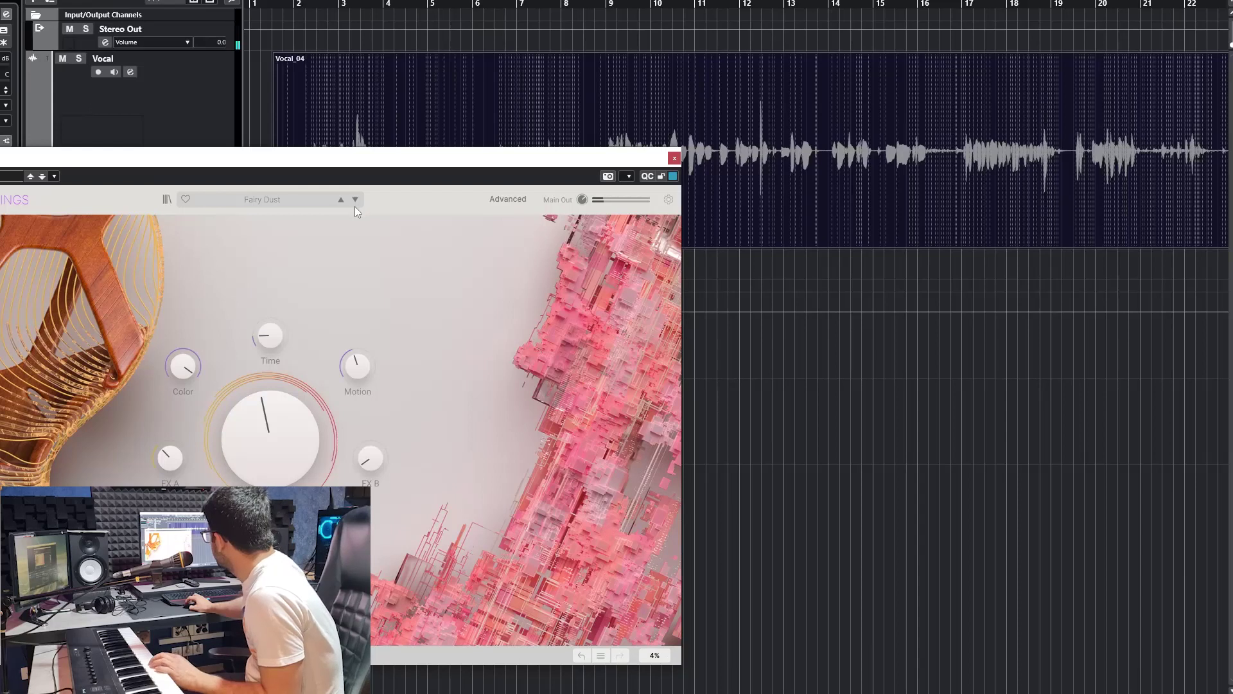
Load the Zip Tie preset from the Pad category
click(263, 199)
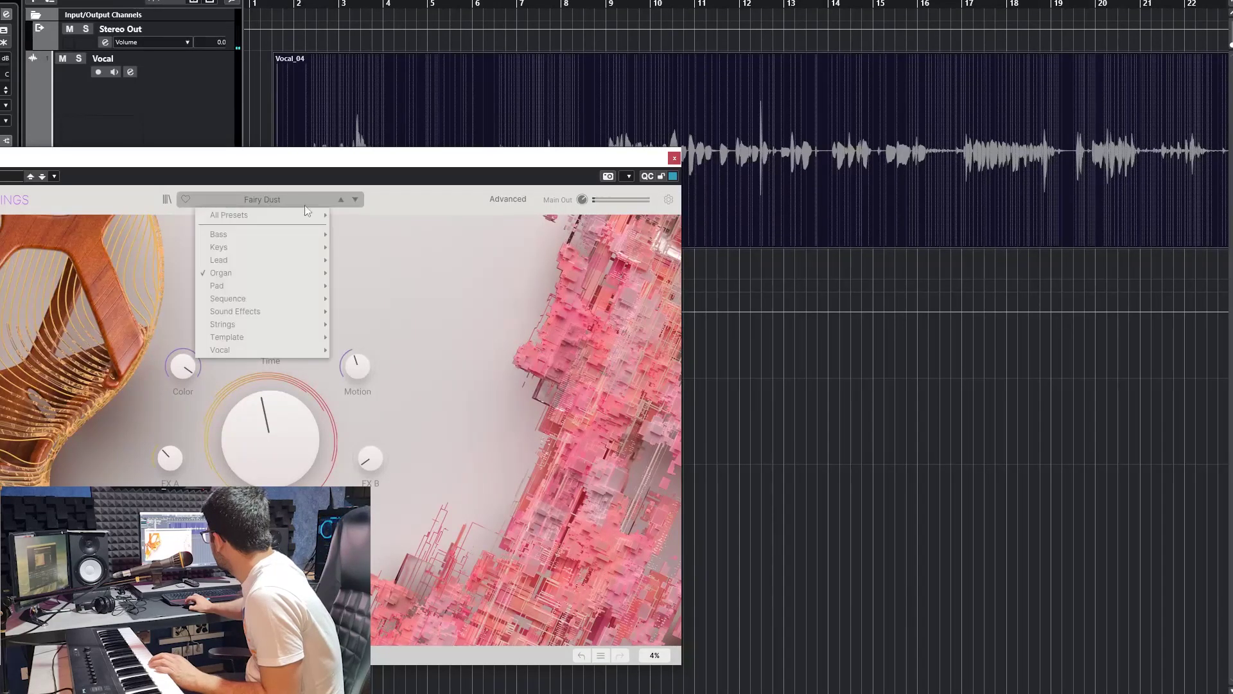
mouse_move(261, 270)
mouse_move(294, 282)
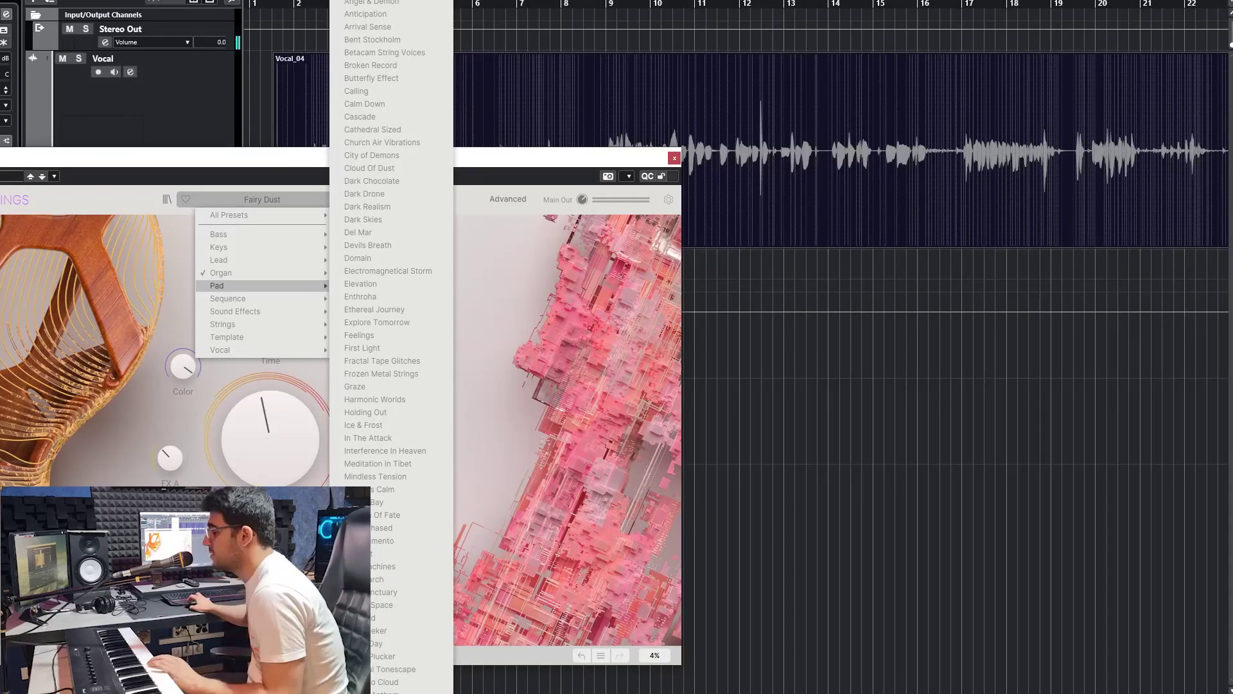
key(Return)
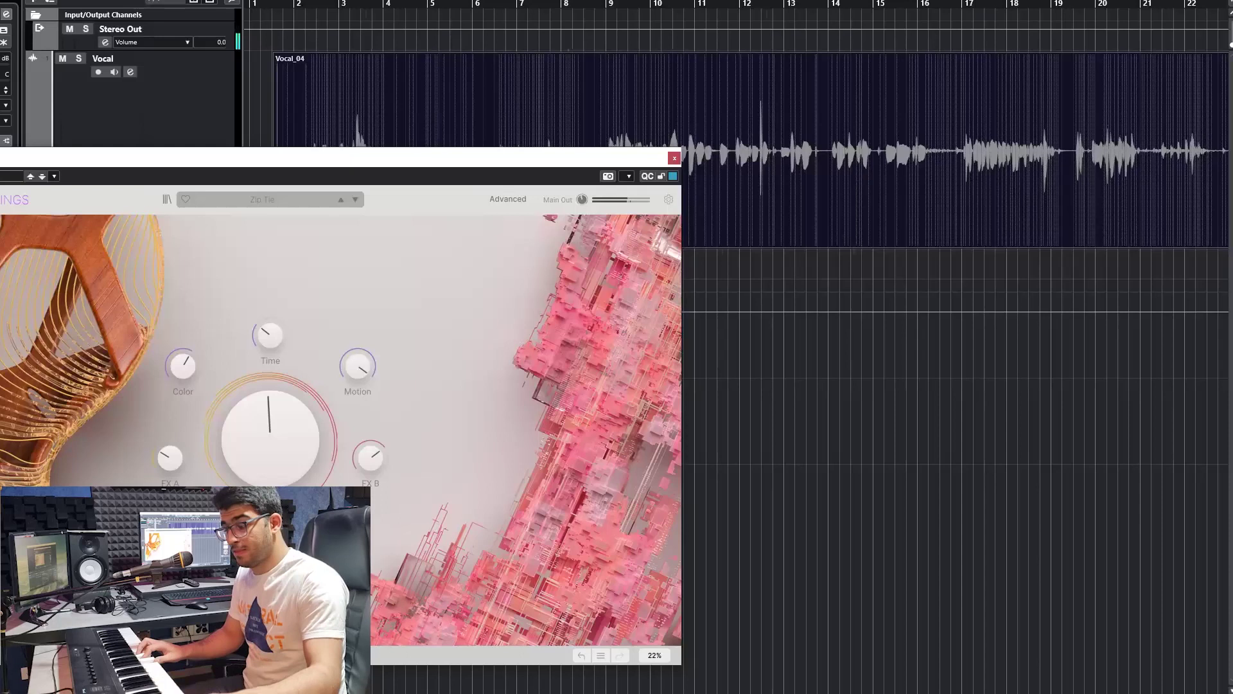
Sweep the pad's Morph amount up to maximum and back down, and reset it to its centre position
drag(317, 461, 317, 411)
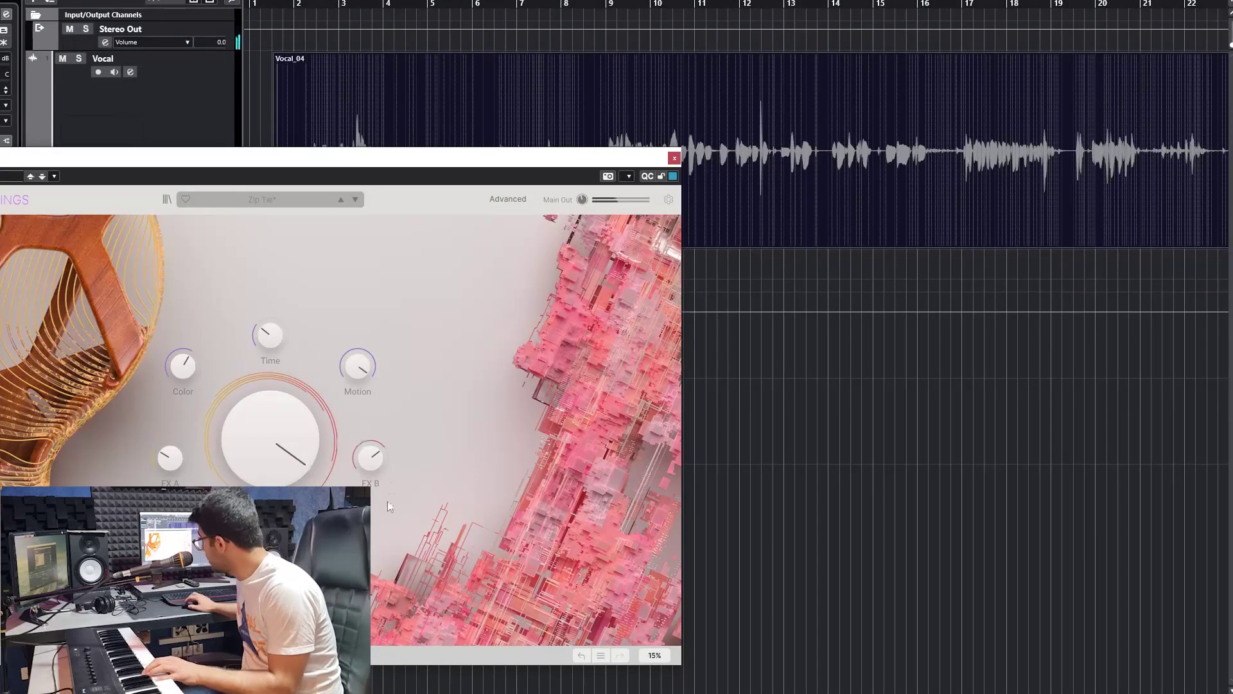
drag(298, 446, 299, 508)
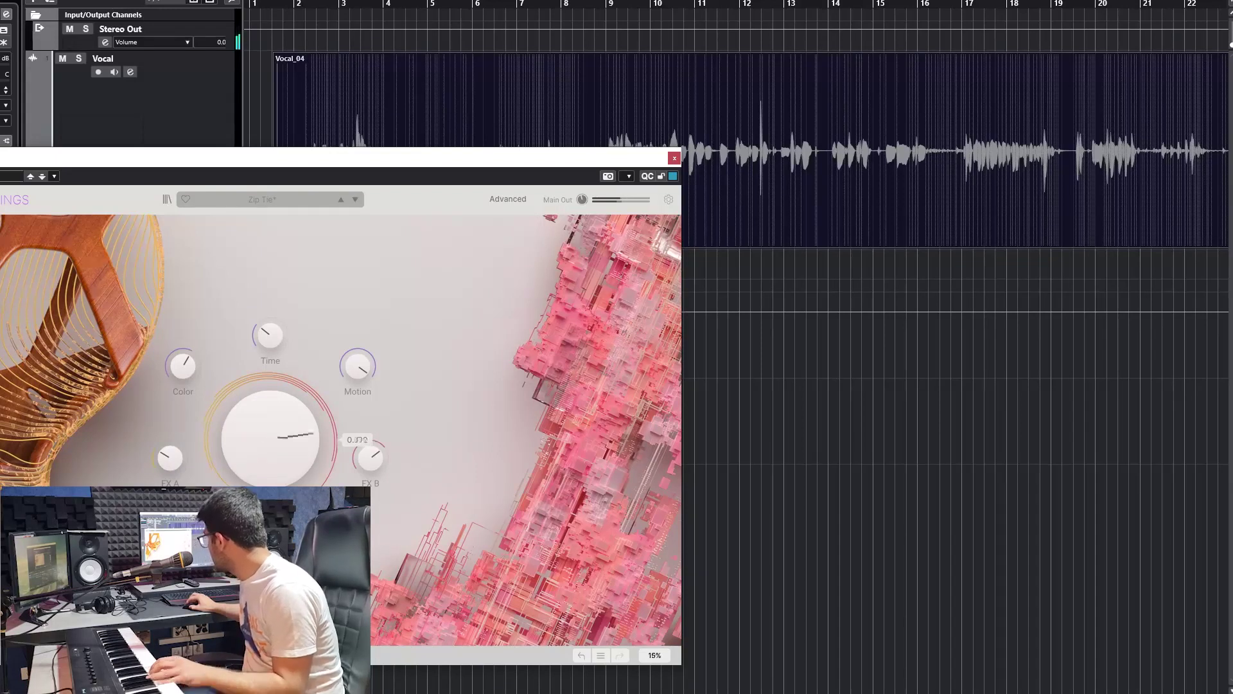
double_click(276, 444)
Load the A Sheer Duck preset from the Sequence category
click(236, 200)
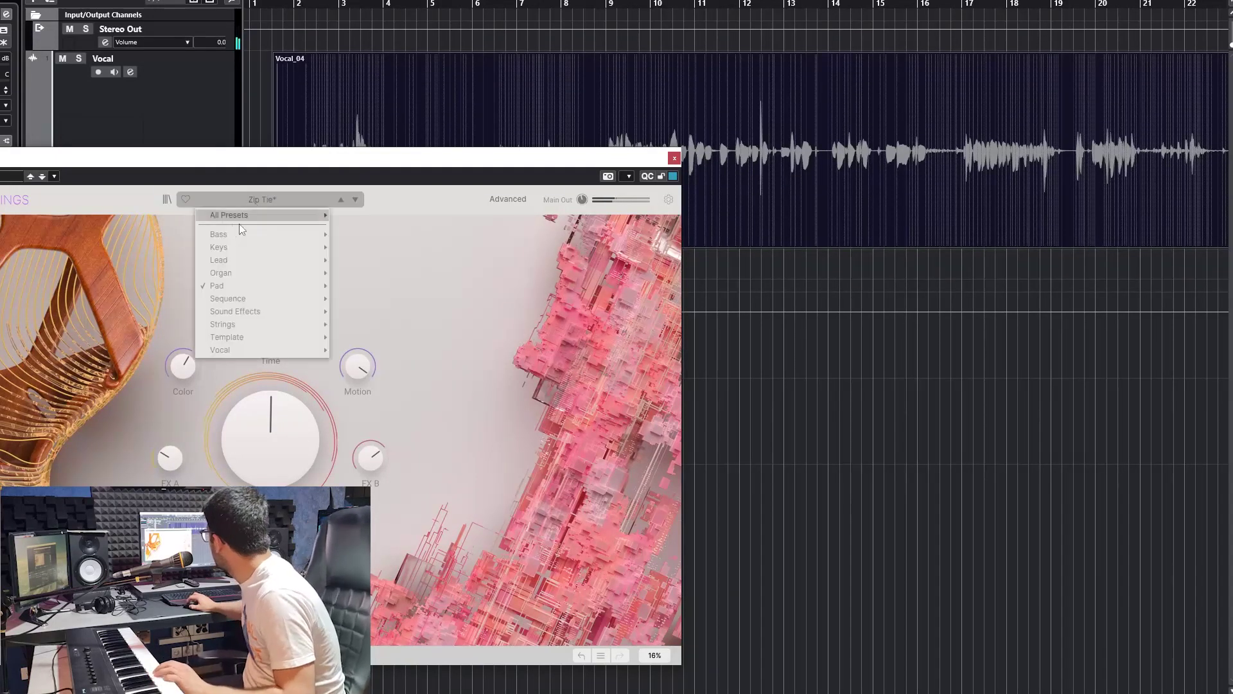
mouse_move(258, 326)
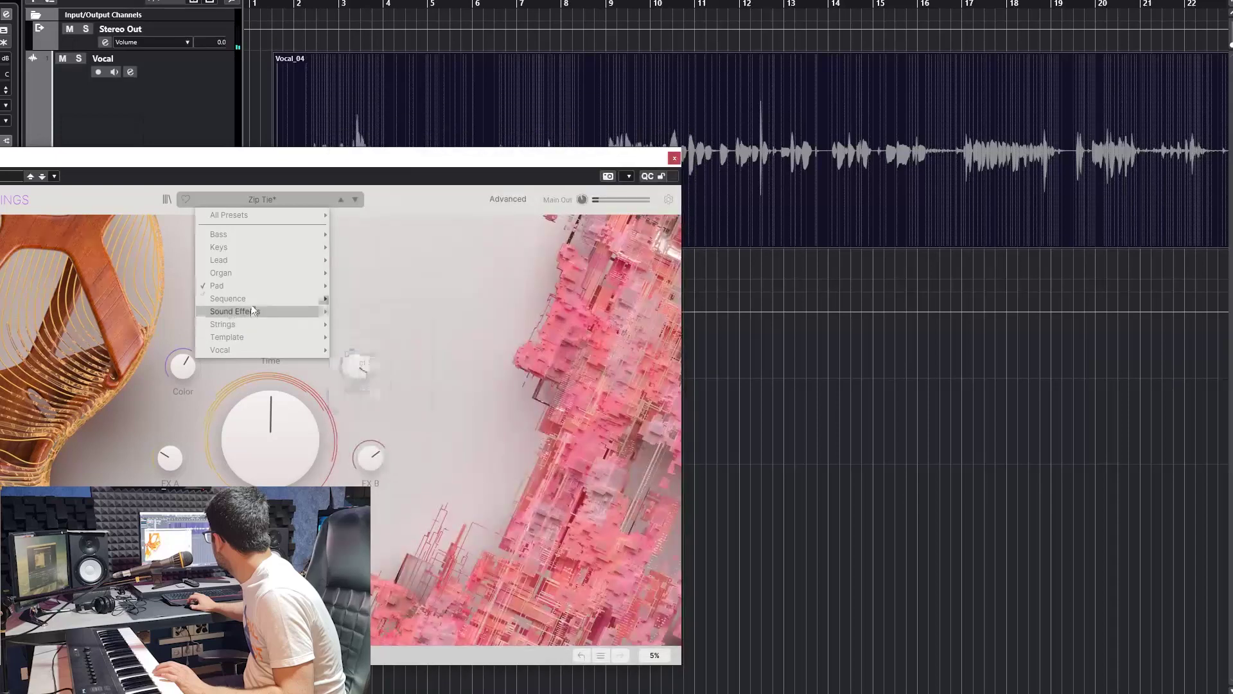
mouse_move(253, 298)
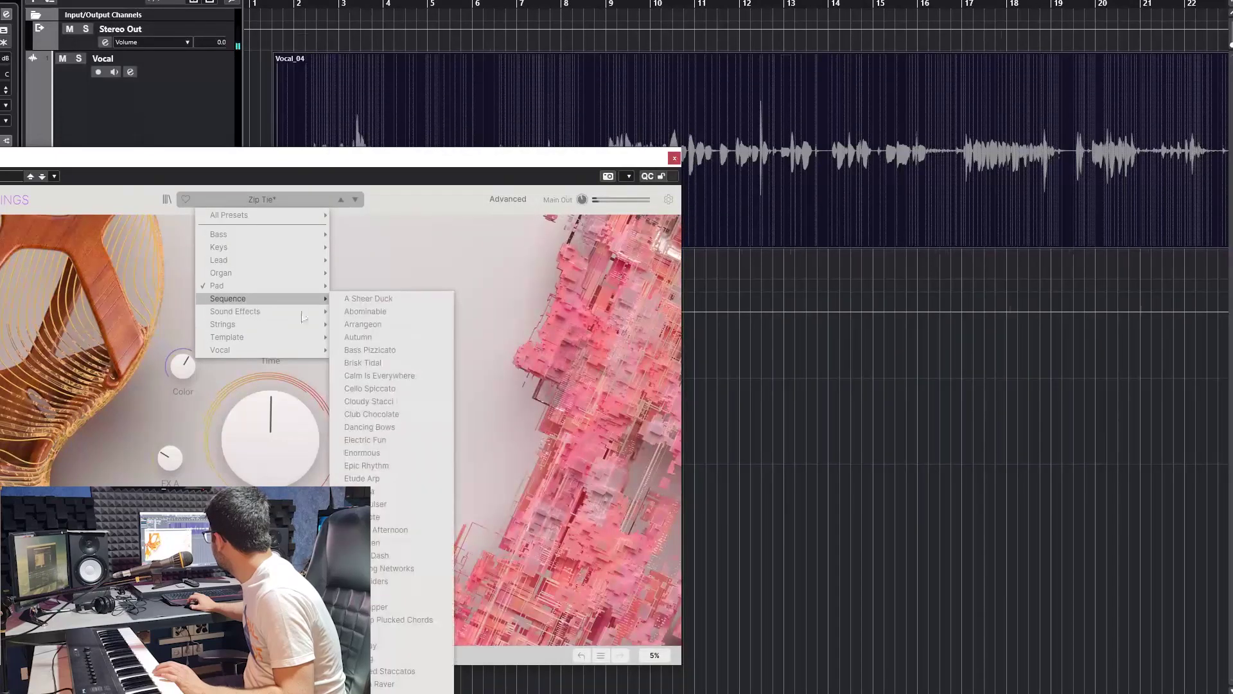
click(349, 300)
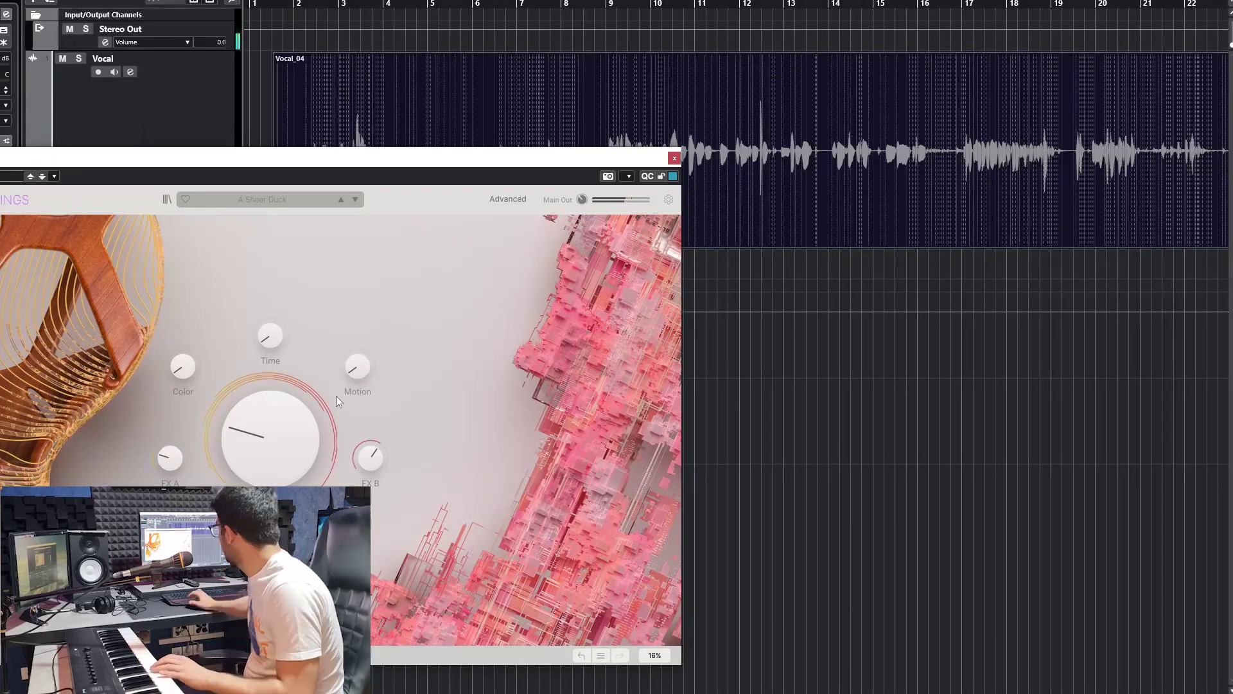
Load the Chimney Sweep preset from the Sound Effects category and set its Morph amount to 1.00
click(259, 201)
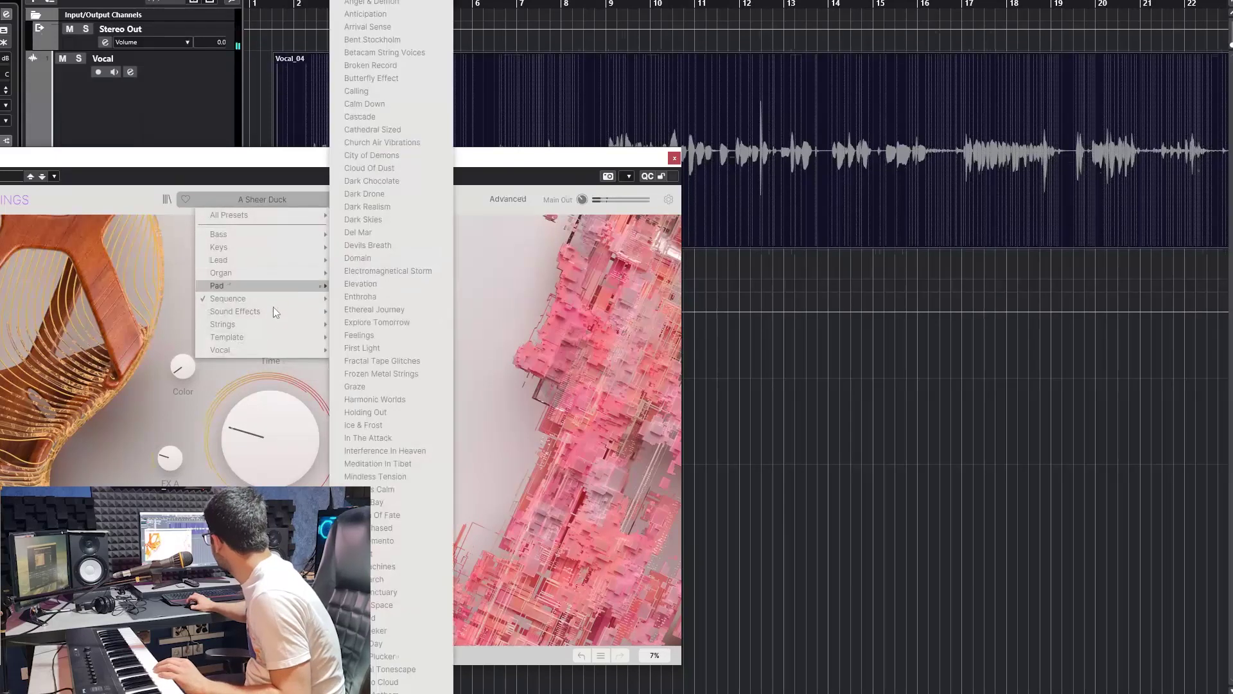
mouse_move(267, 313)
click(367, 311)
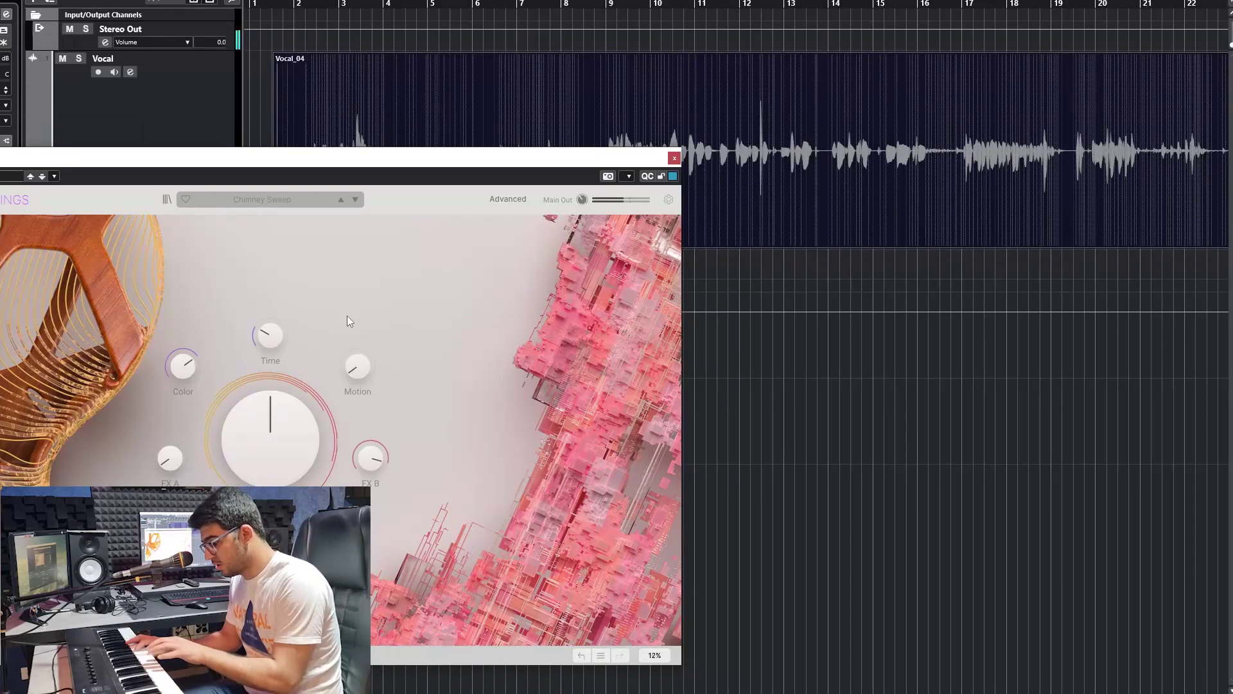
drag(266, 449, 263, 469)
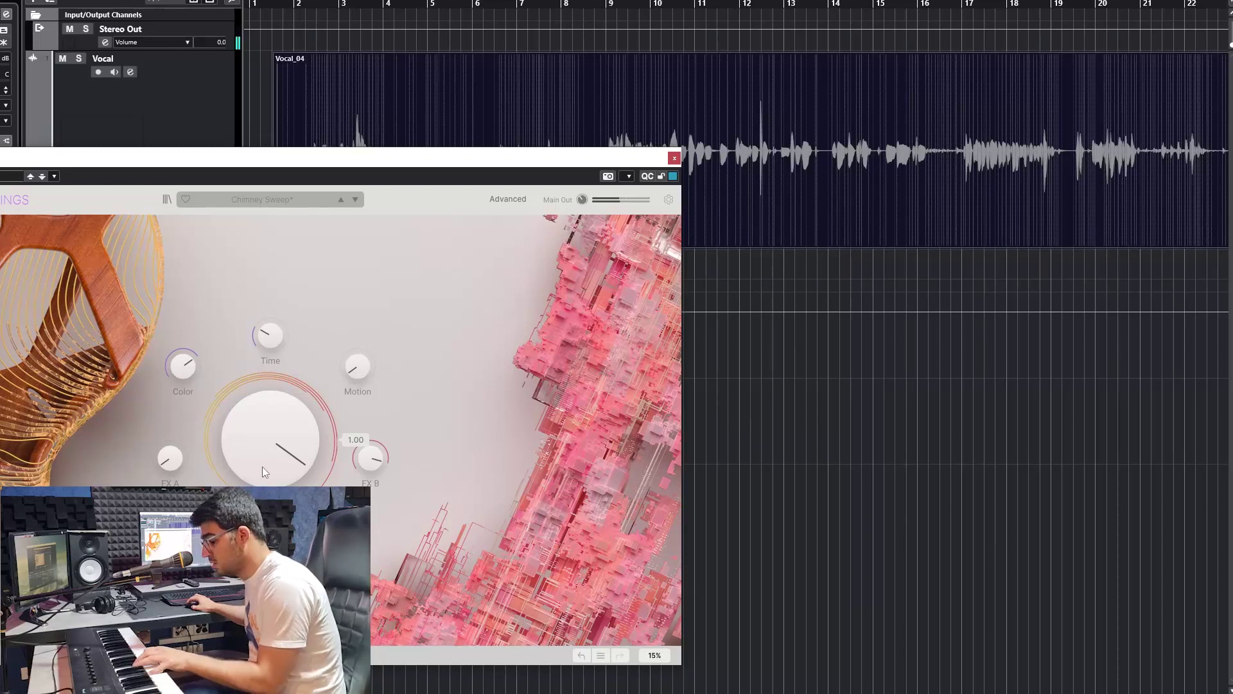
Load the Dark Raises sound effects preset, lower its Morph amount to 0.132 and raise it to maximum
mouse_move(270, 424)
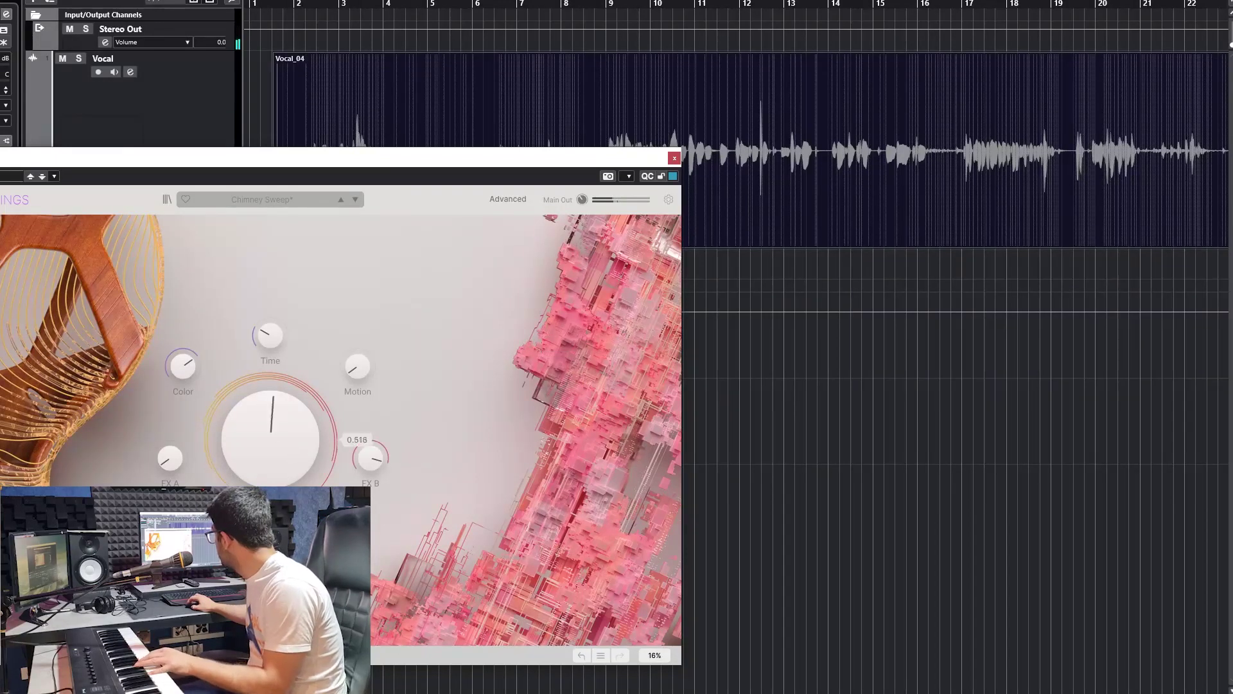
click(355, 199)
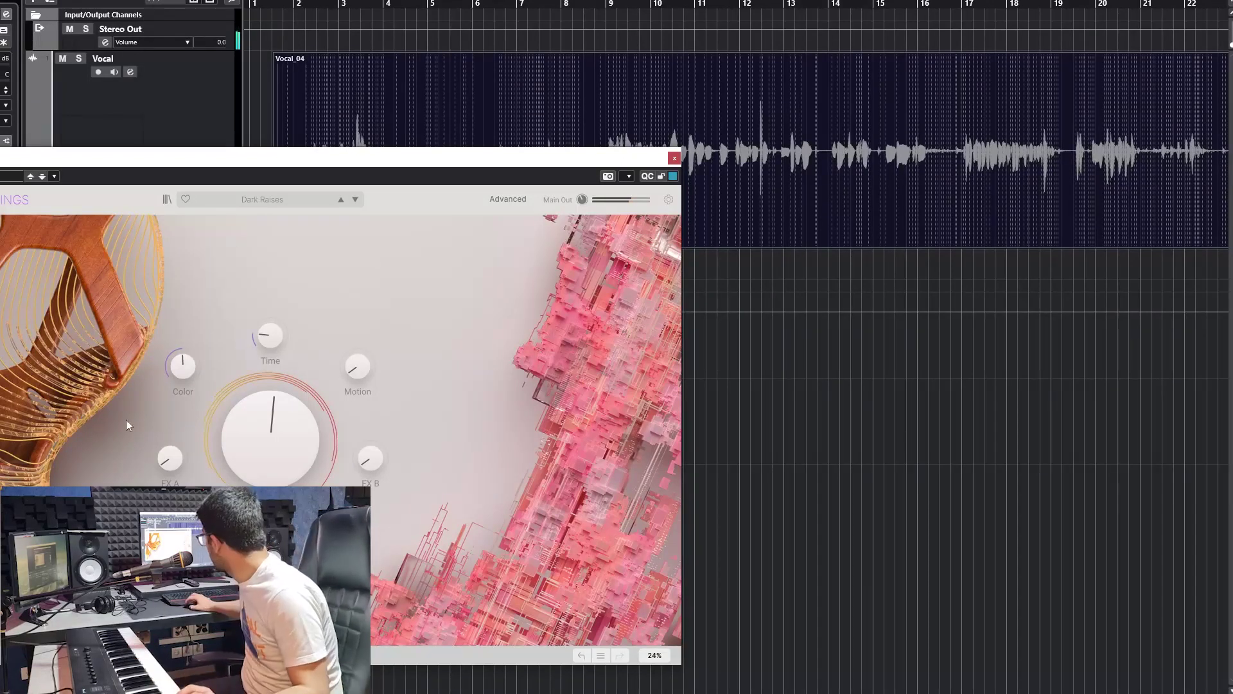
drag(271, 439, 271, 489)
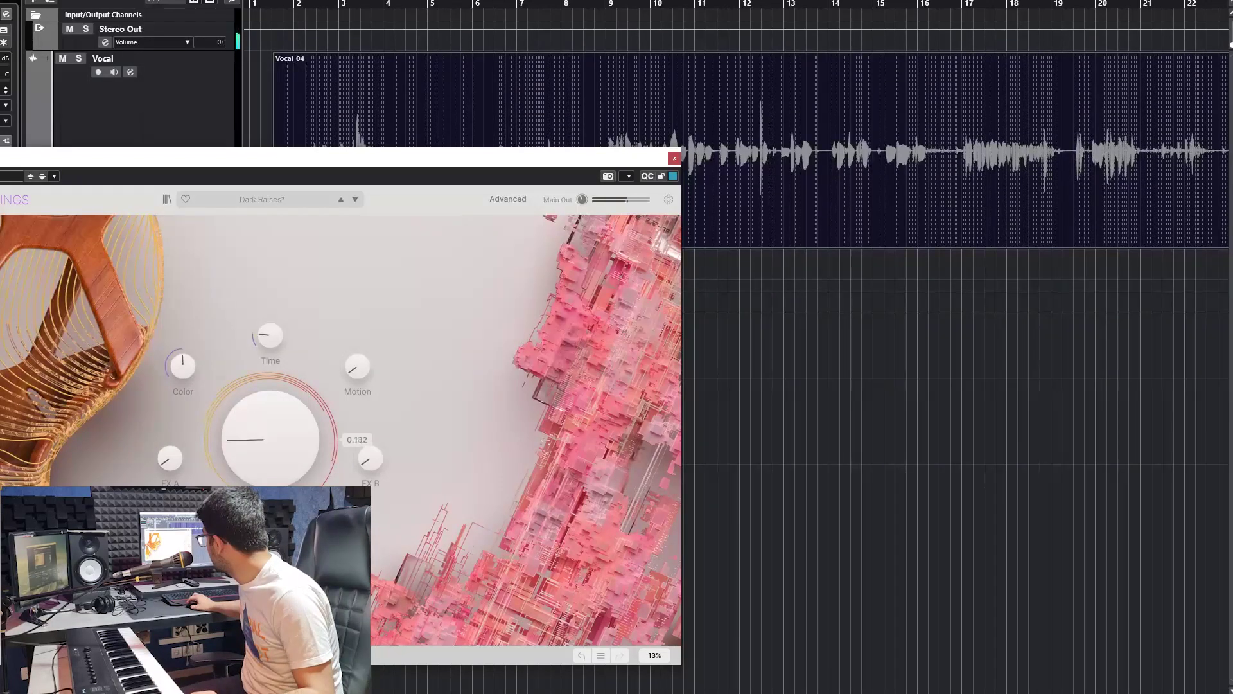
drag(270, 439, 270, 385)
Load the 90s Insomniac preset from the Strings category, raise its Morph amount to 0.500 and bring it back down near minimum
click(262, 199)
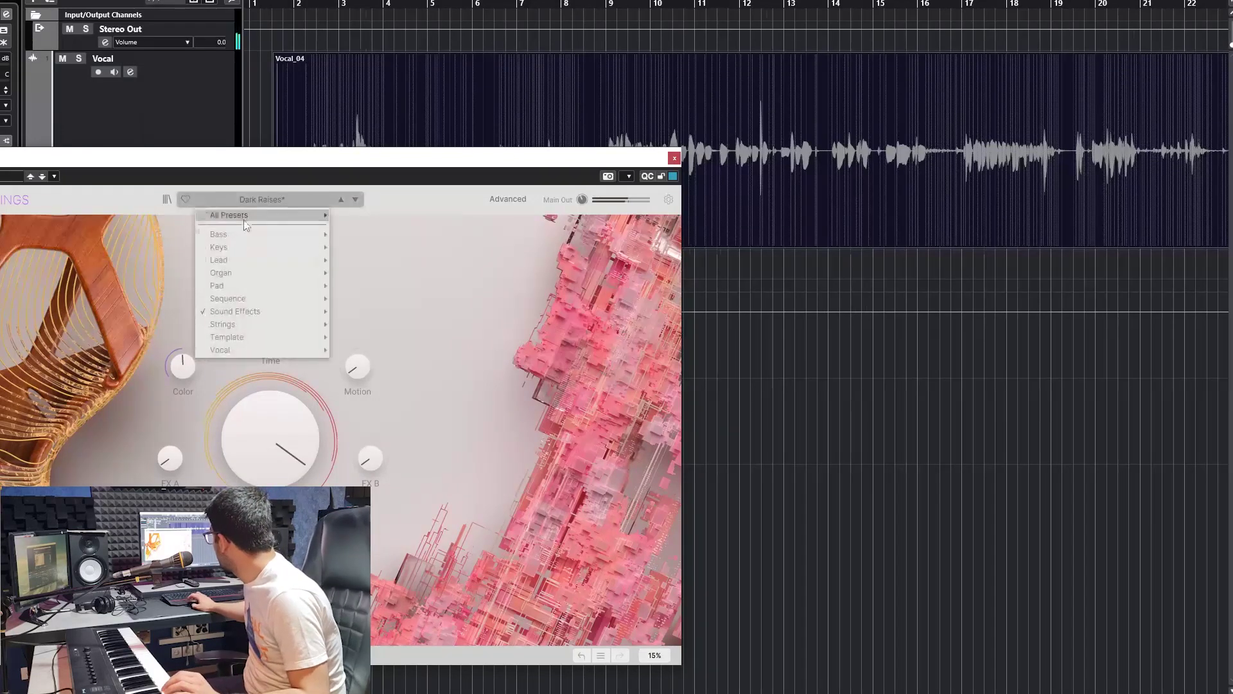
mouse_move(268, 320)
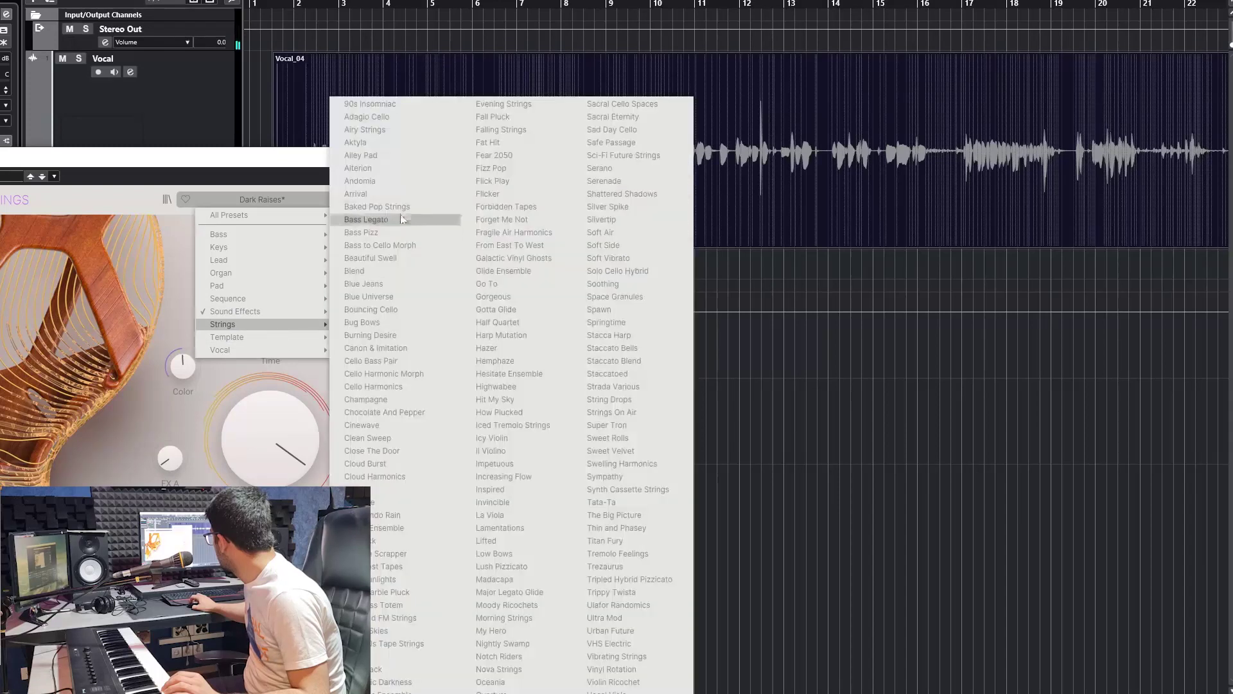
click(396, 104)
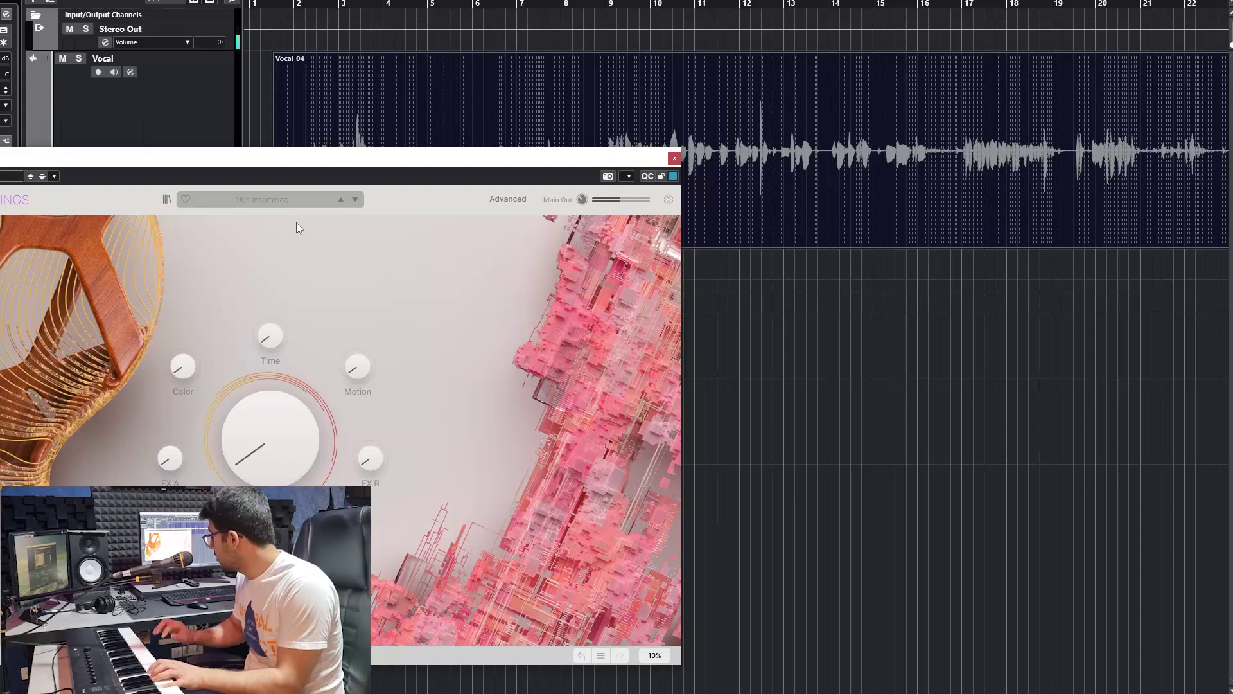
drag(296, 419, 280, 385)
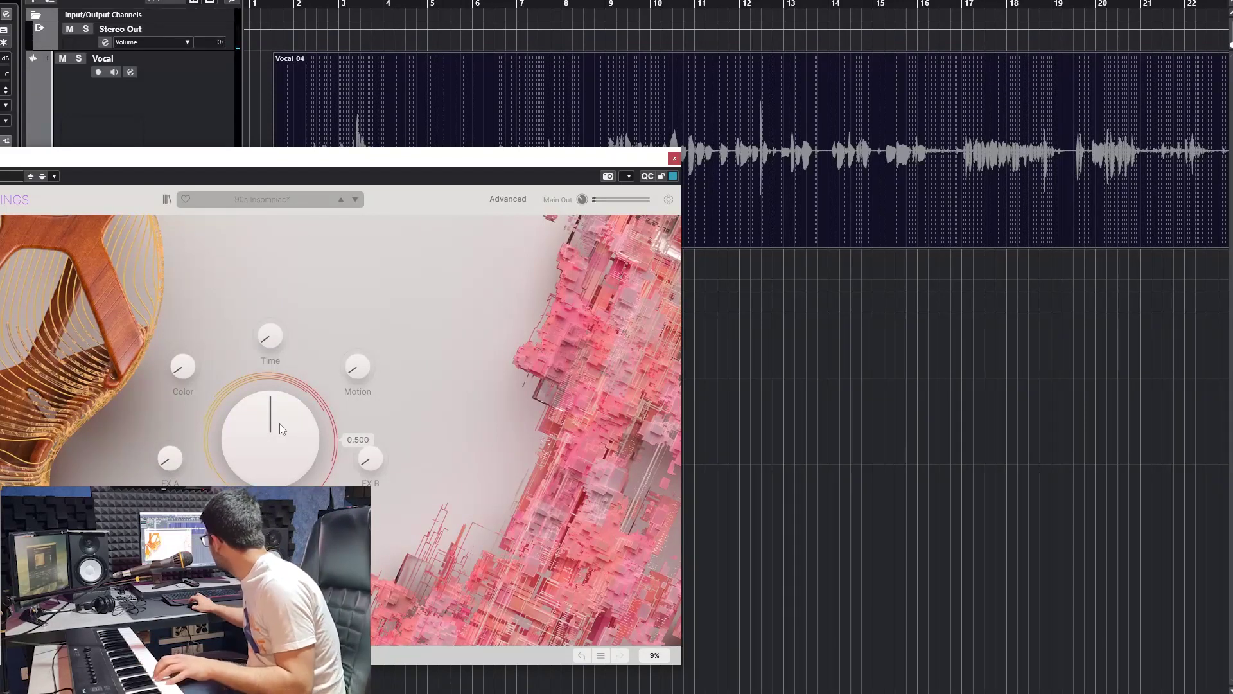
drag(279, 423, 280, 462)
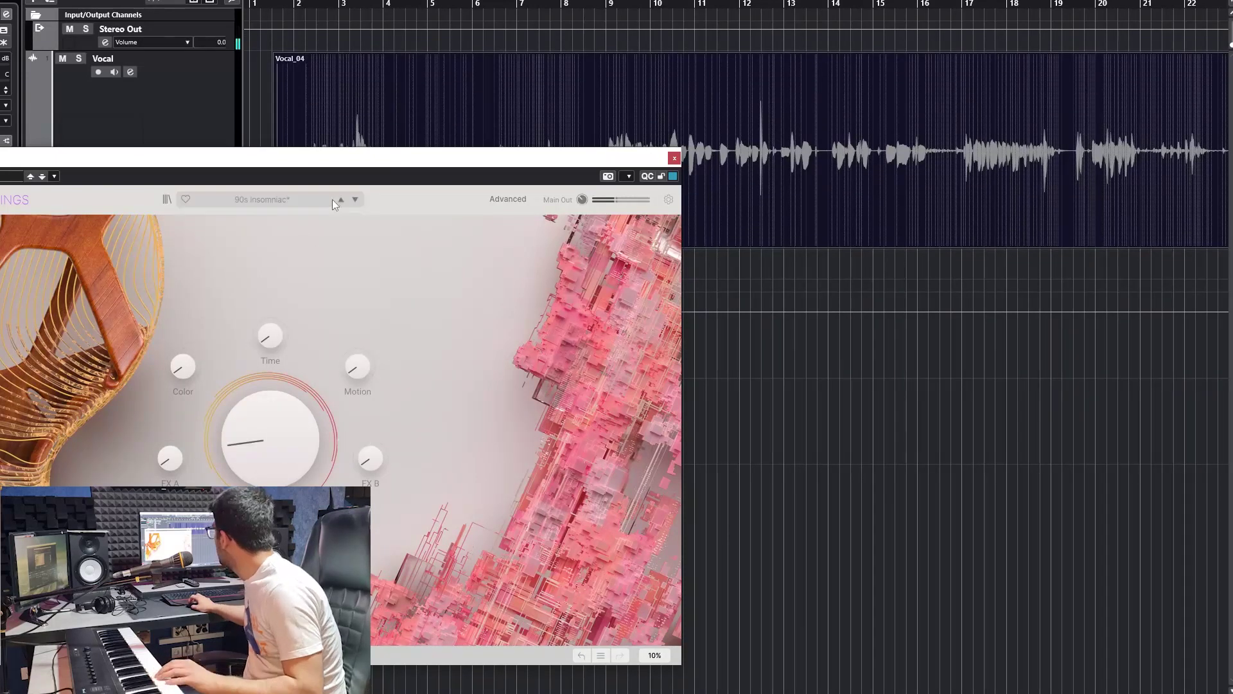
Step through the Adagio Cello, Airy Strings and Aktyla presets of the Strings category
click(356, 200)
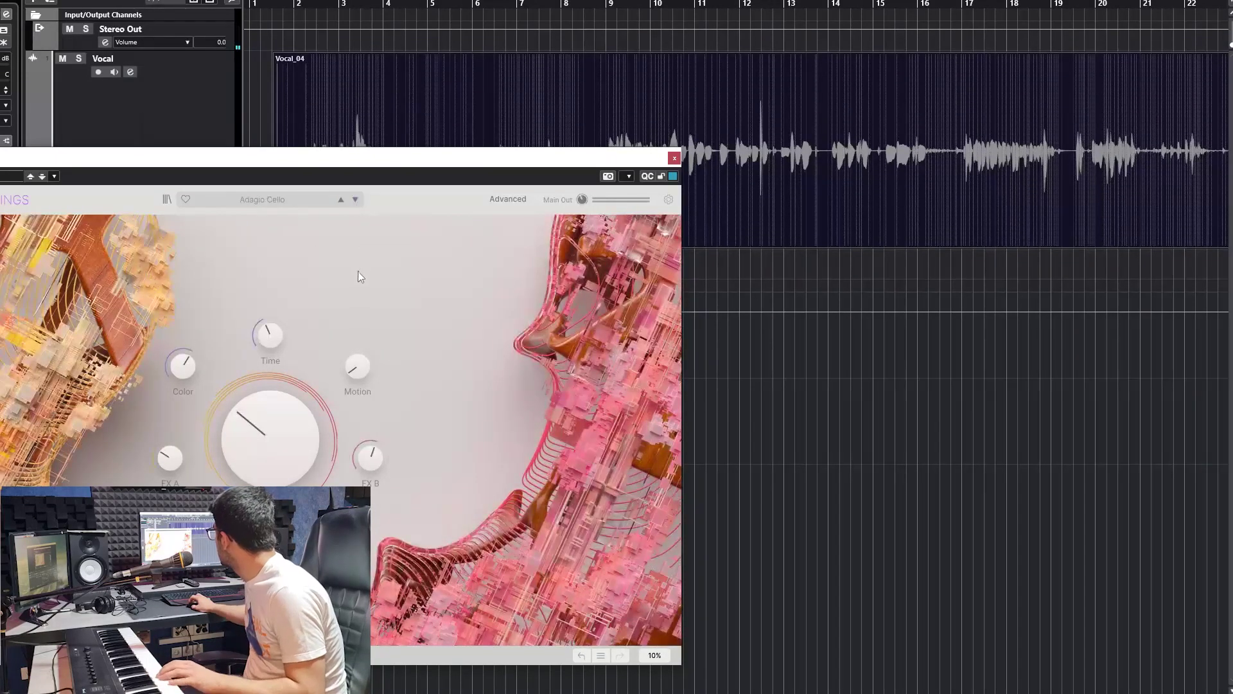
mouse_move(283, 413)
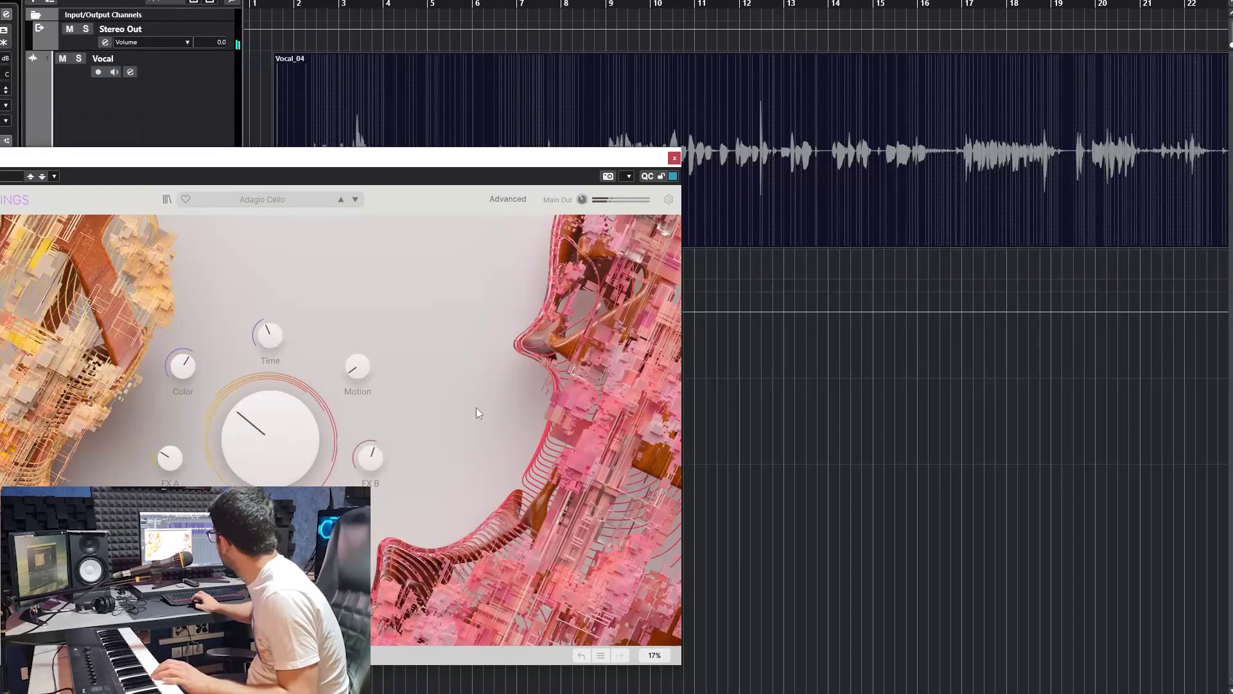
click(354, 199)
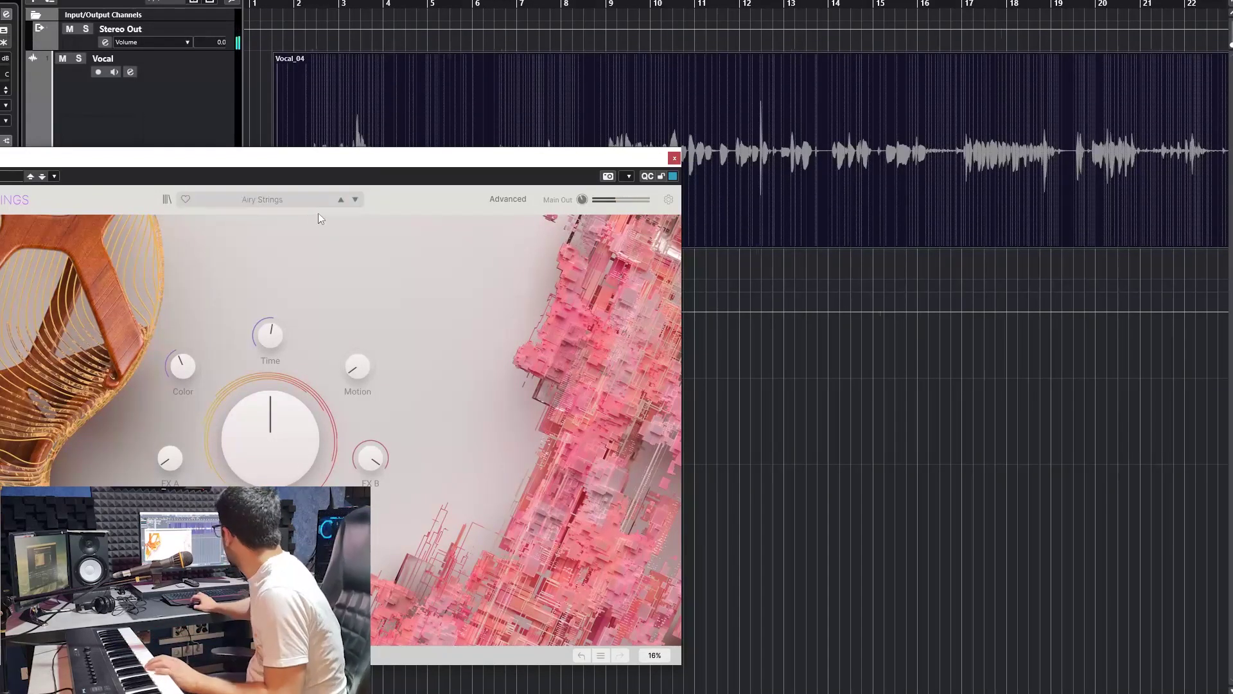
click(353, 199)
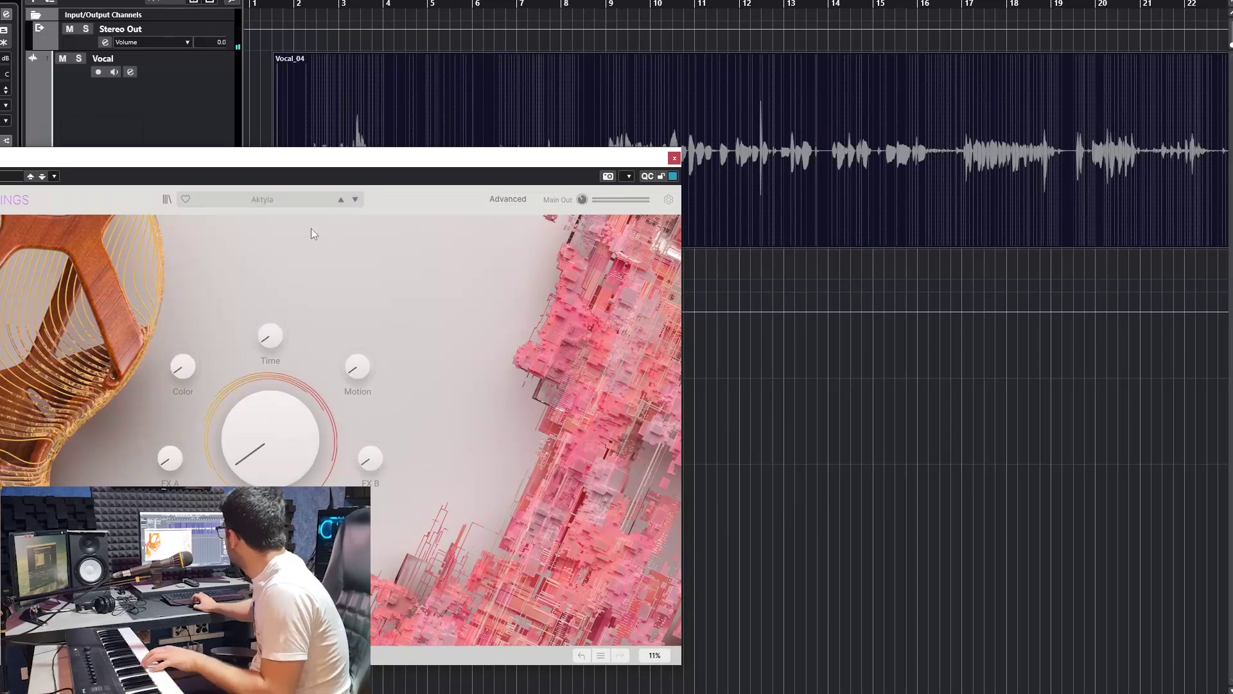
Browse the preset categories and load the Dark Lost Tapes preset from the Strings category
click(243, 207)
mouse_move(265, 338)
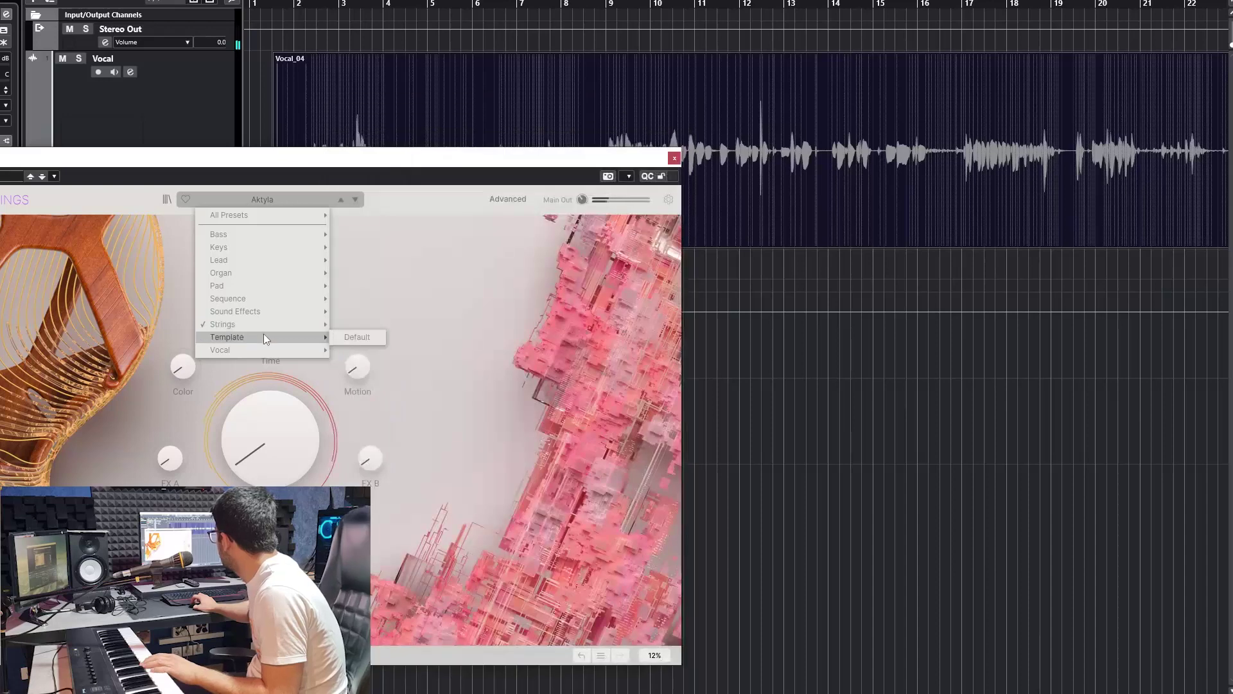
mouse_move(244, 237)
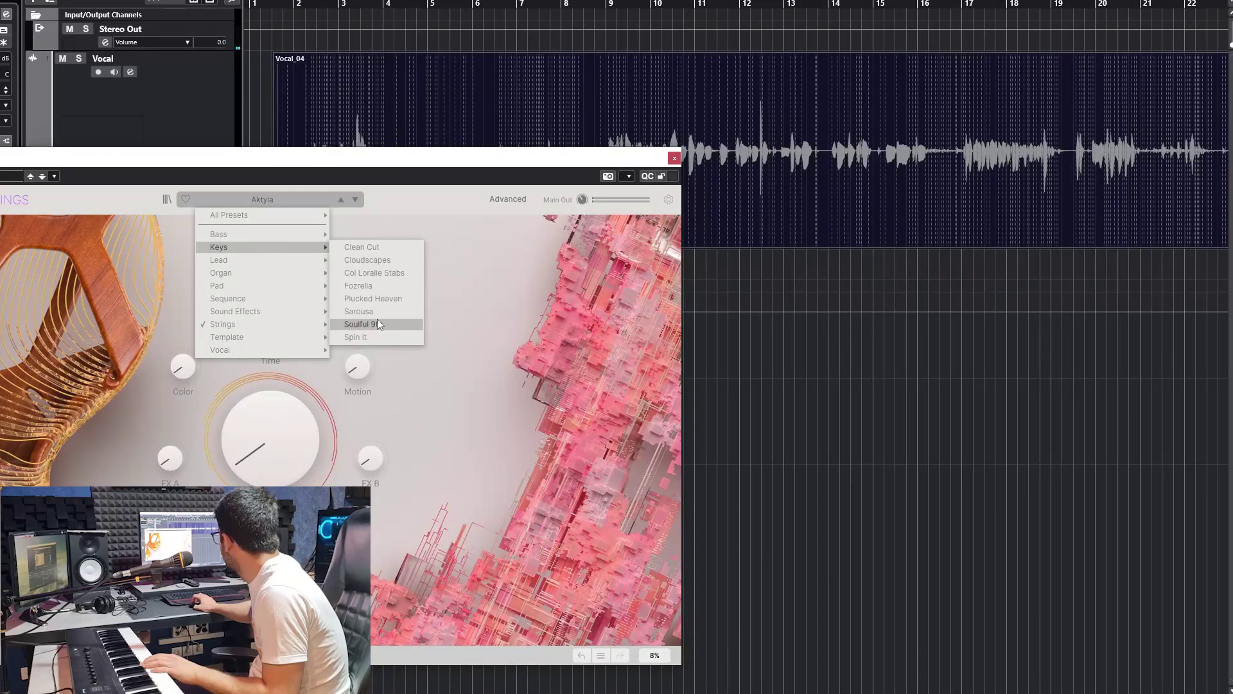
mouse_move(263, 274)
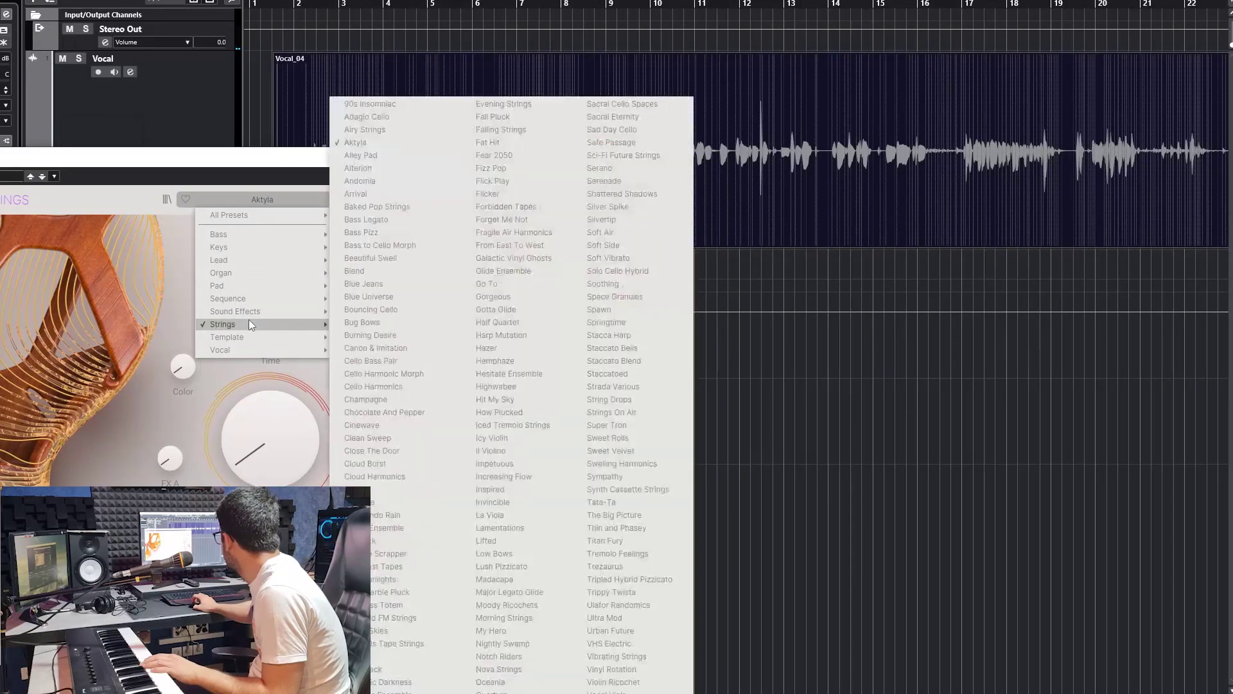
click(405, 568)
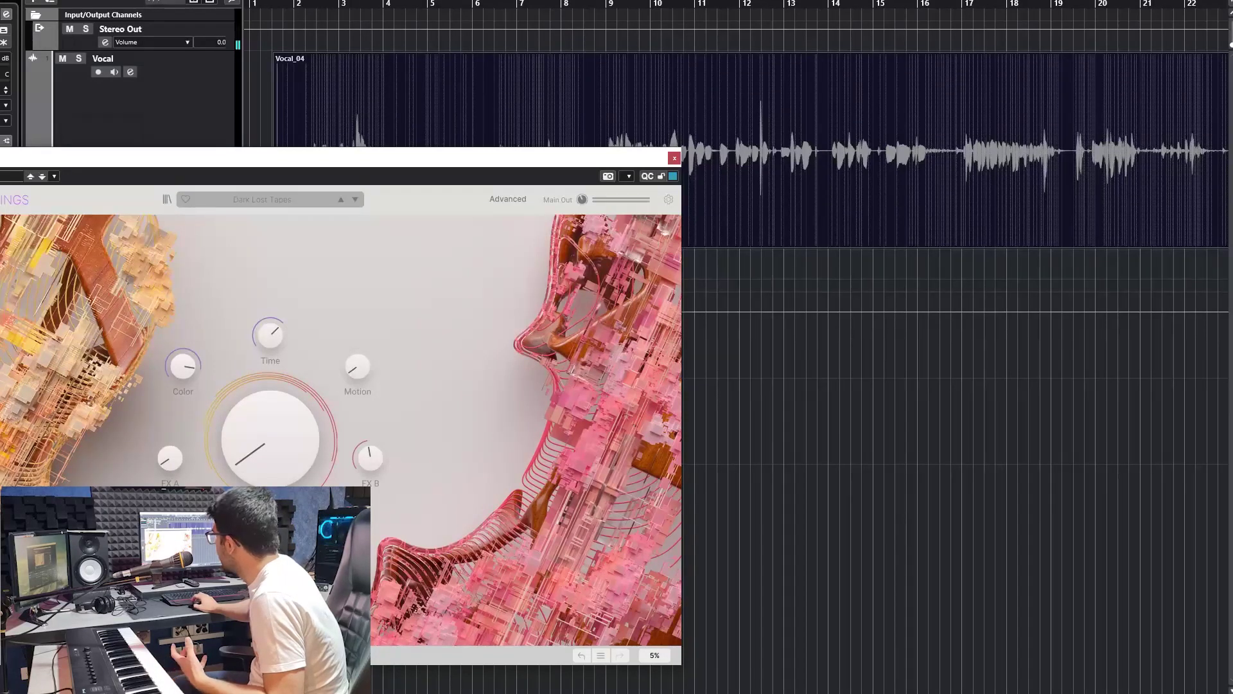
Reposition the instrument window so that its whole width, title and main controls are in view
drag(152, 166, 350, 181)
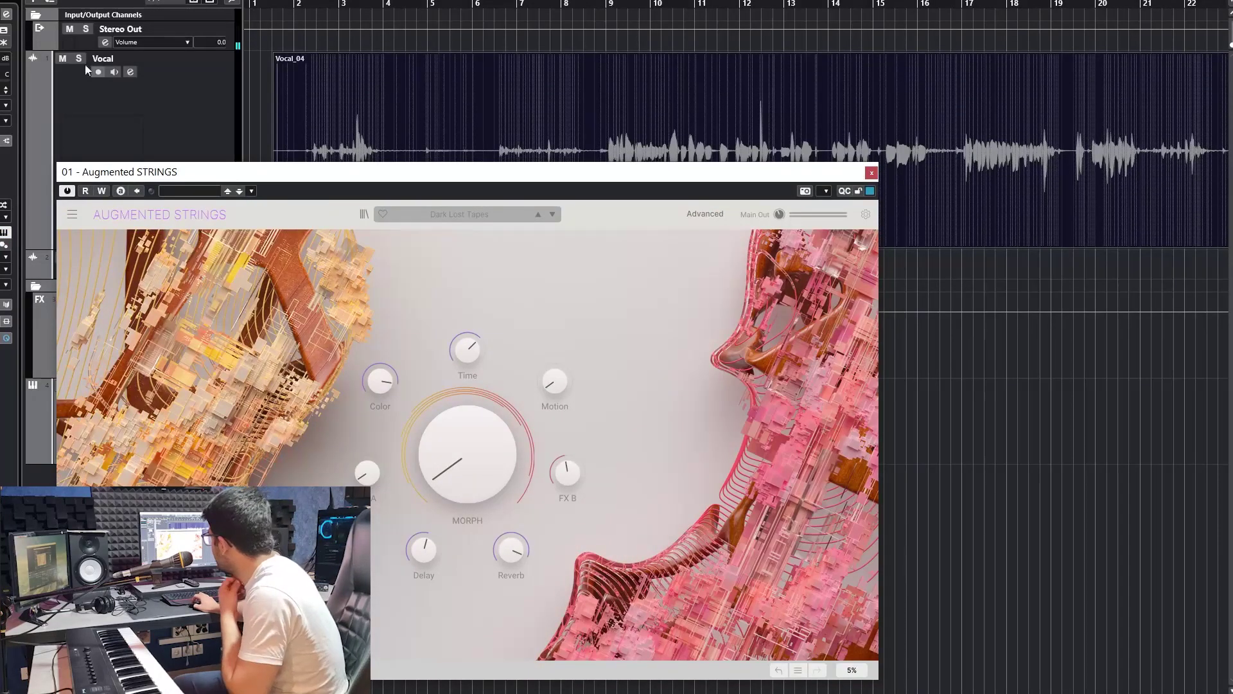
drag(156, 172, 217, 118)
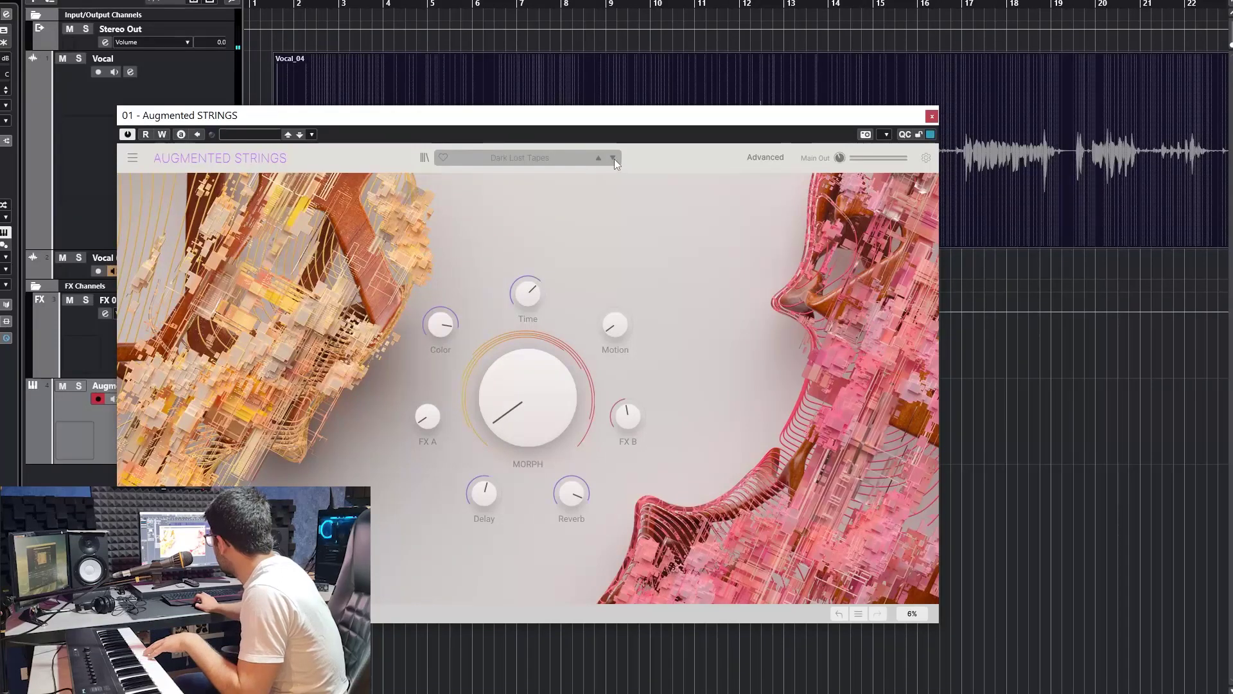
Load the Yesterdays preset and lower its Morph amount to 0.536
click(564, 161)
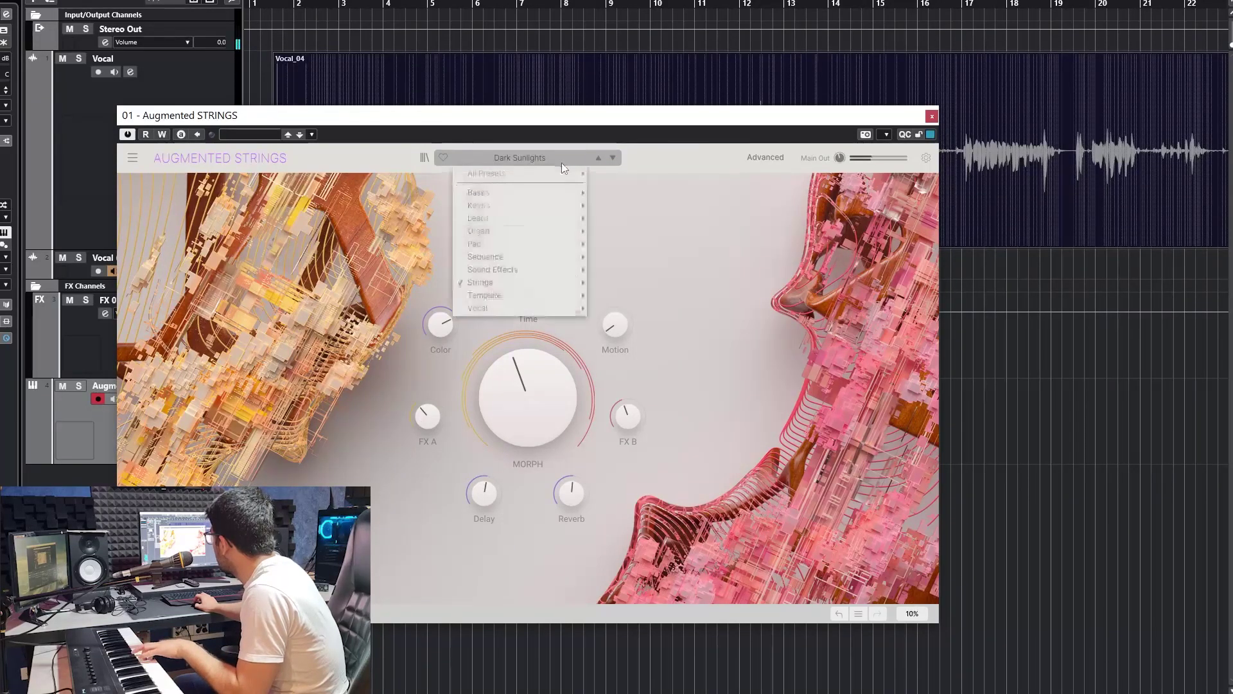
mouse_move(541, 283)
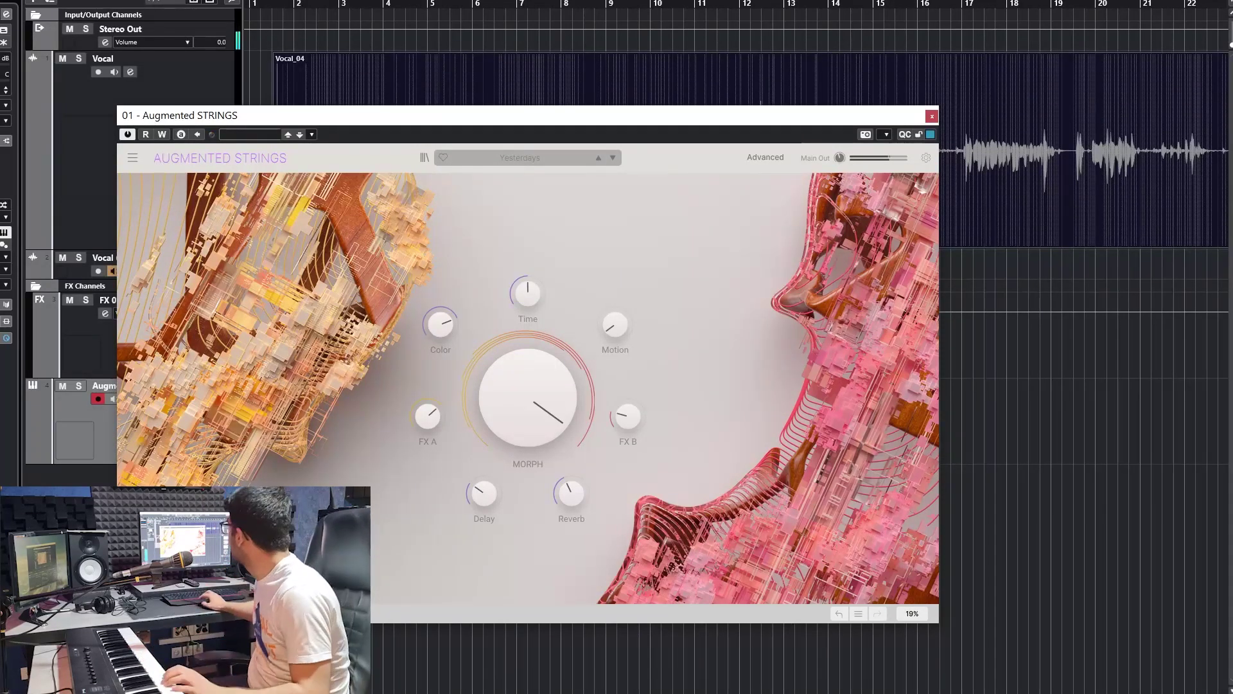
drag(590, 419, 541, 459)
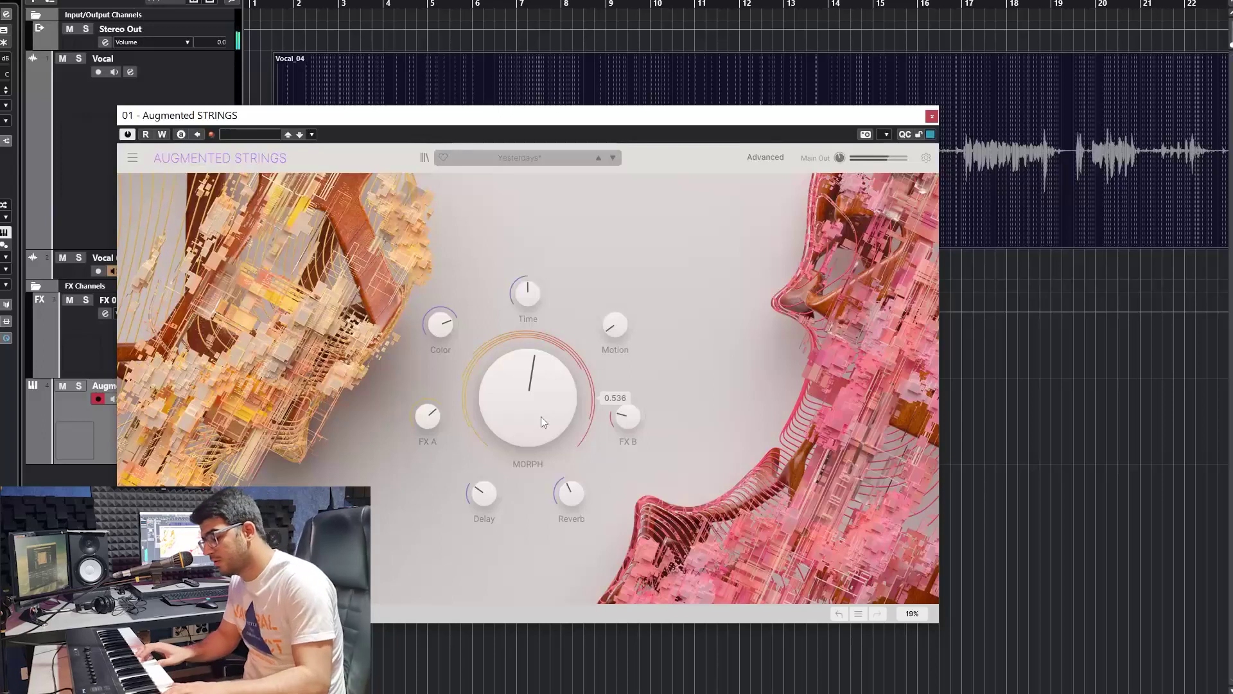